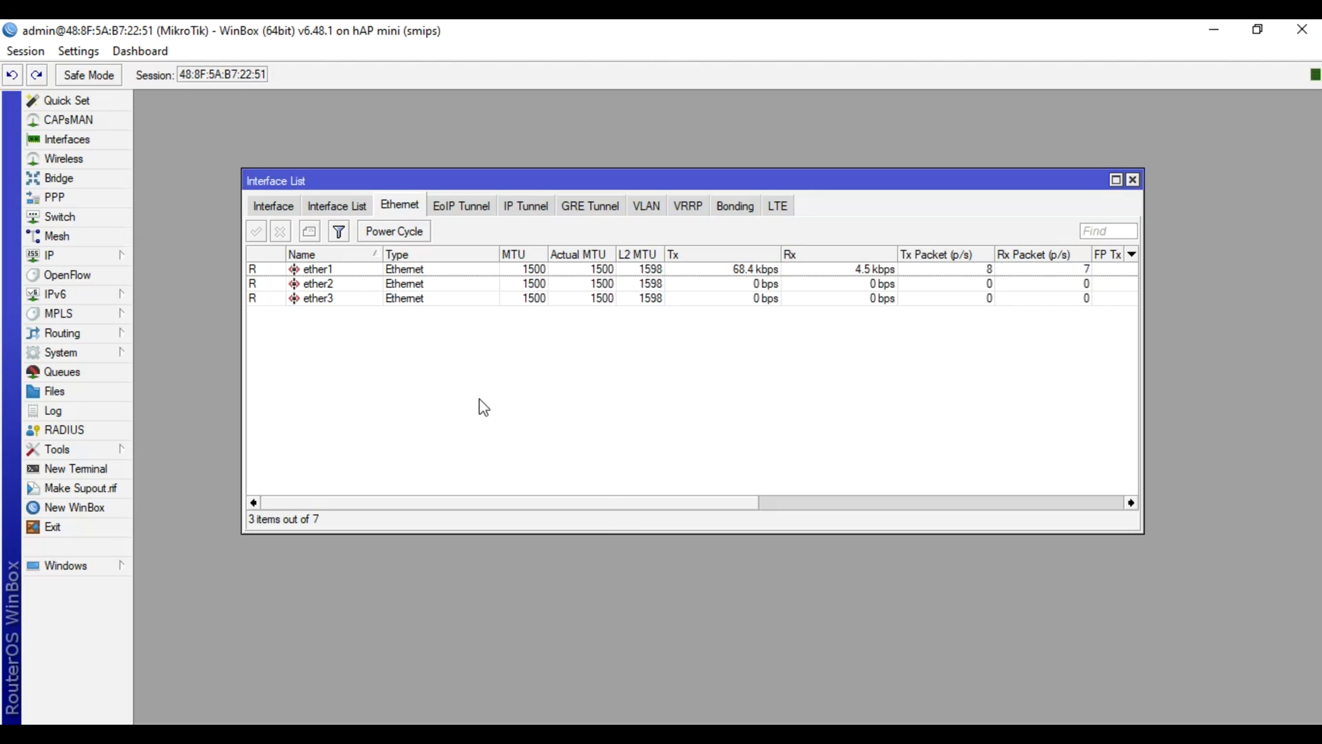
Inspect the ether2 and ether3 rows in the WinBox Interface List
click(346, 284)
click(353, 295)
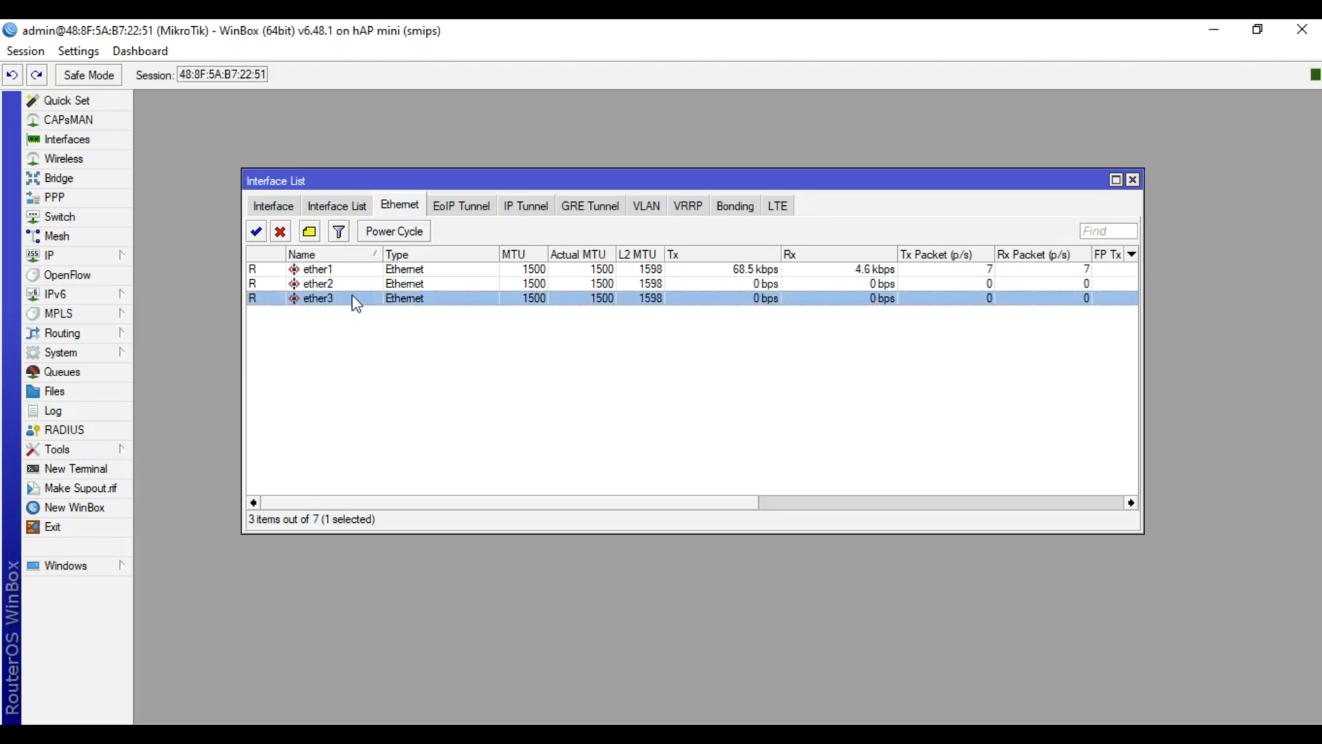
click(344, 390)
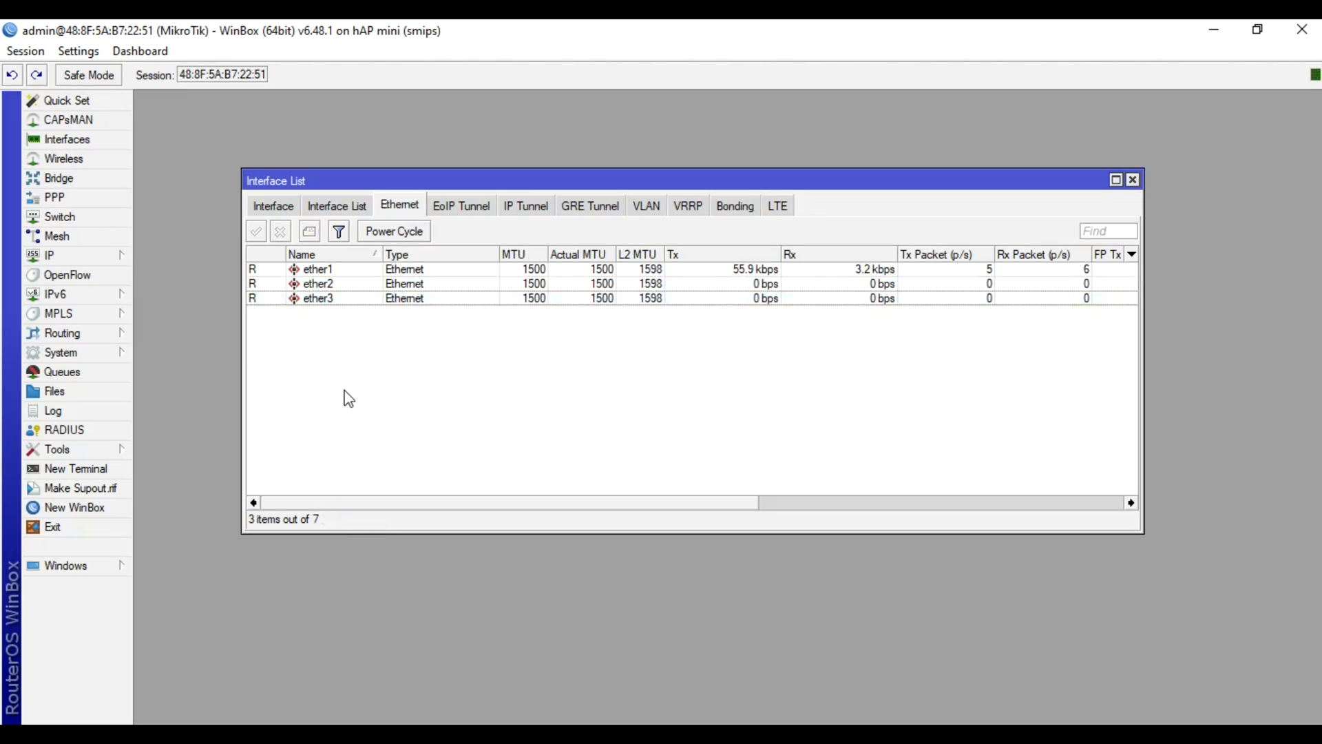
Review the service1 and service2 PPPoE servers in PPP, then close the PPP window
click(89, 201)
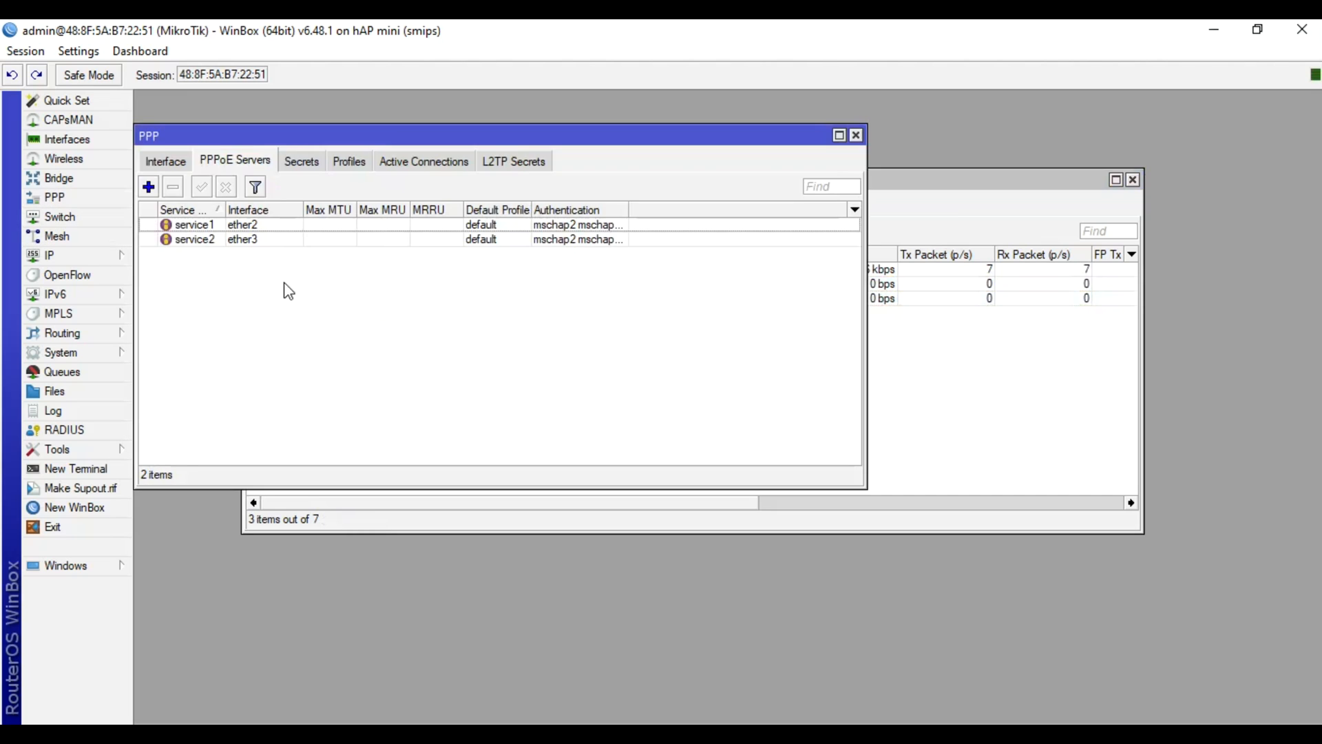
click(231, 225)
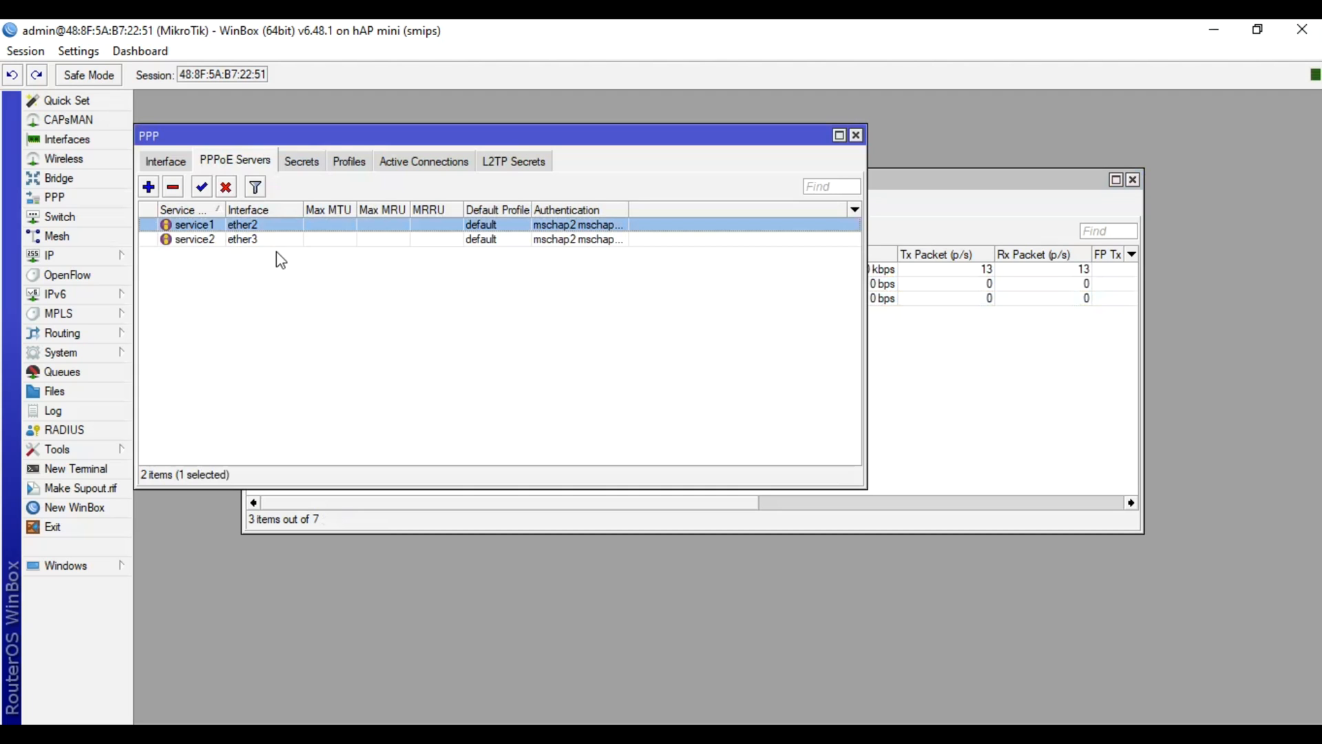
click(292, 240)
click(329, 318)
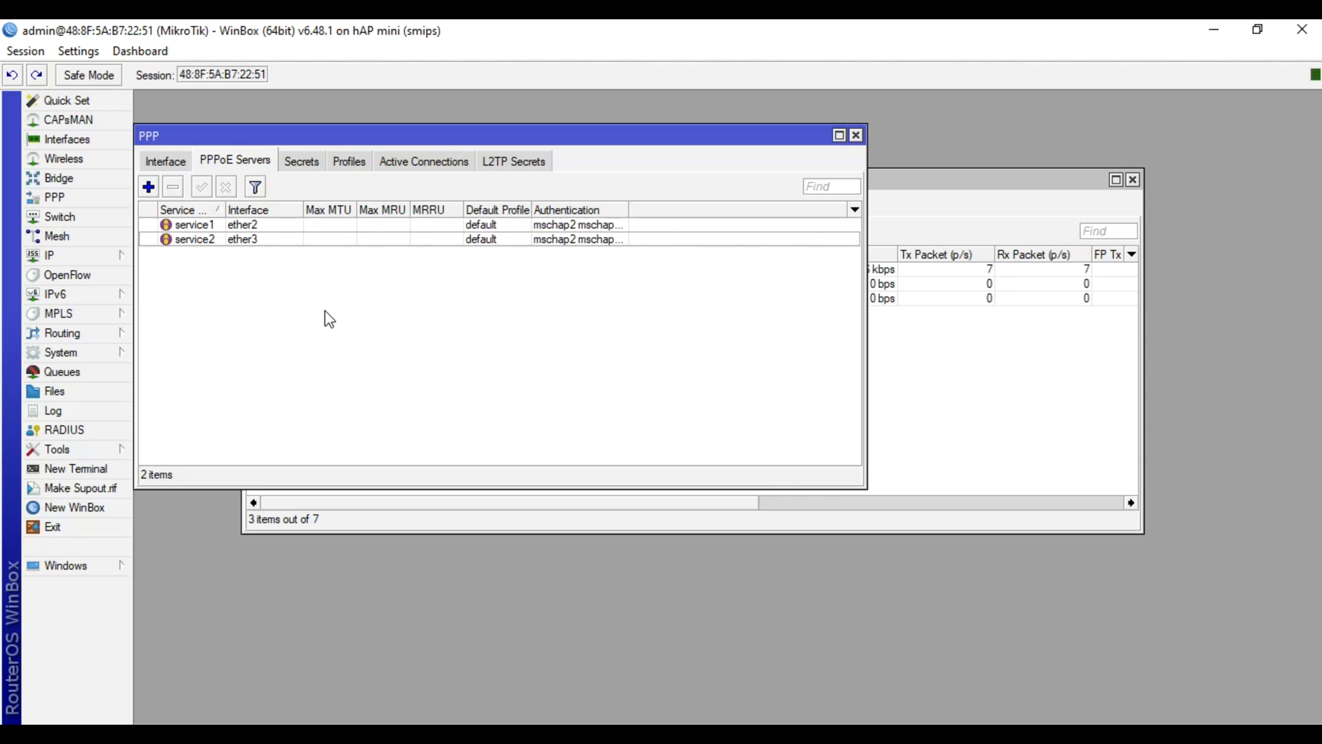
click(856, 135)
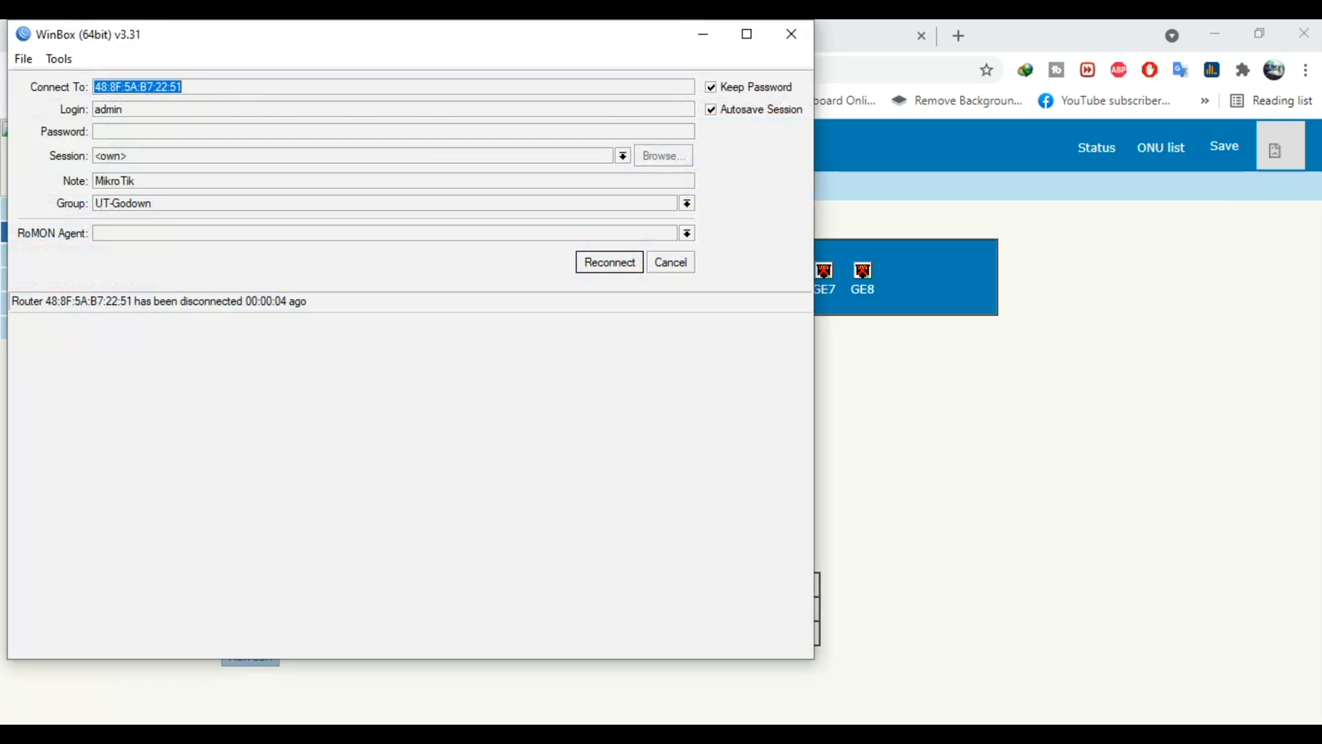
Bring the browser forward and reload the OLT management page
click(991, 354)
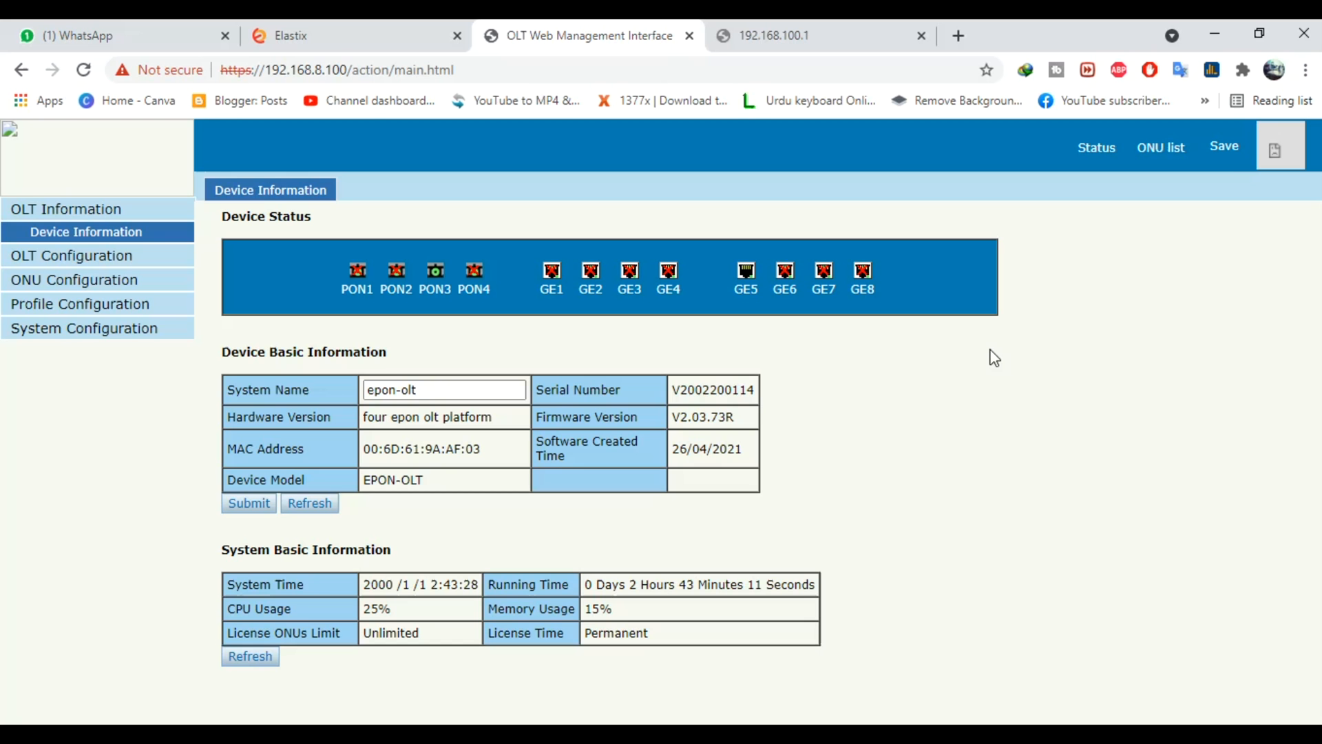
click(617, 69)
key(Return)
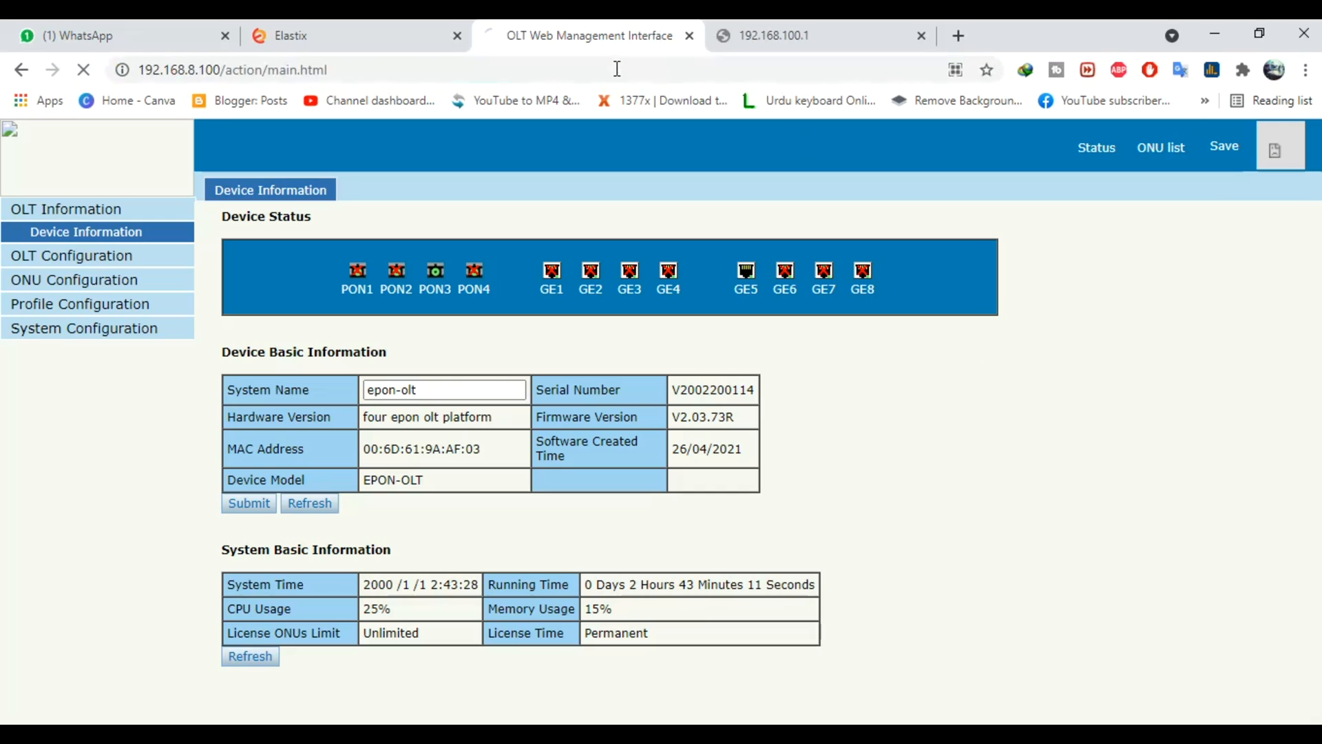
click(617, 69)
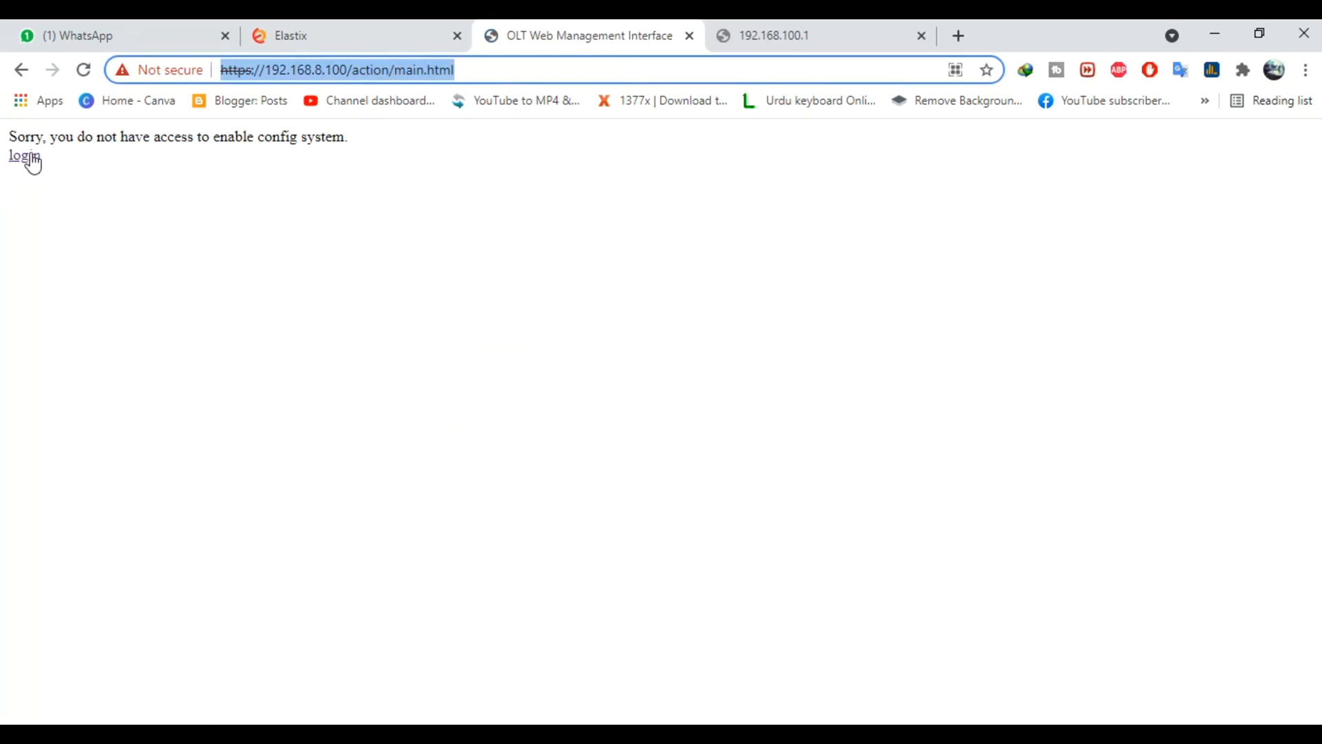
Sign in to the OLT with the administrator user name and password
click(31, 158)
click(700, 331)
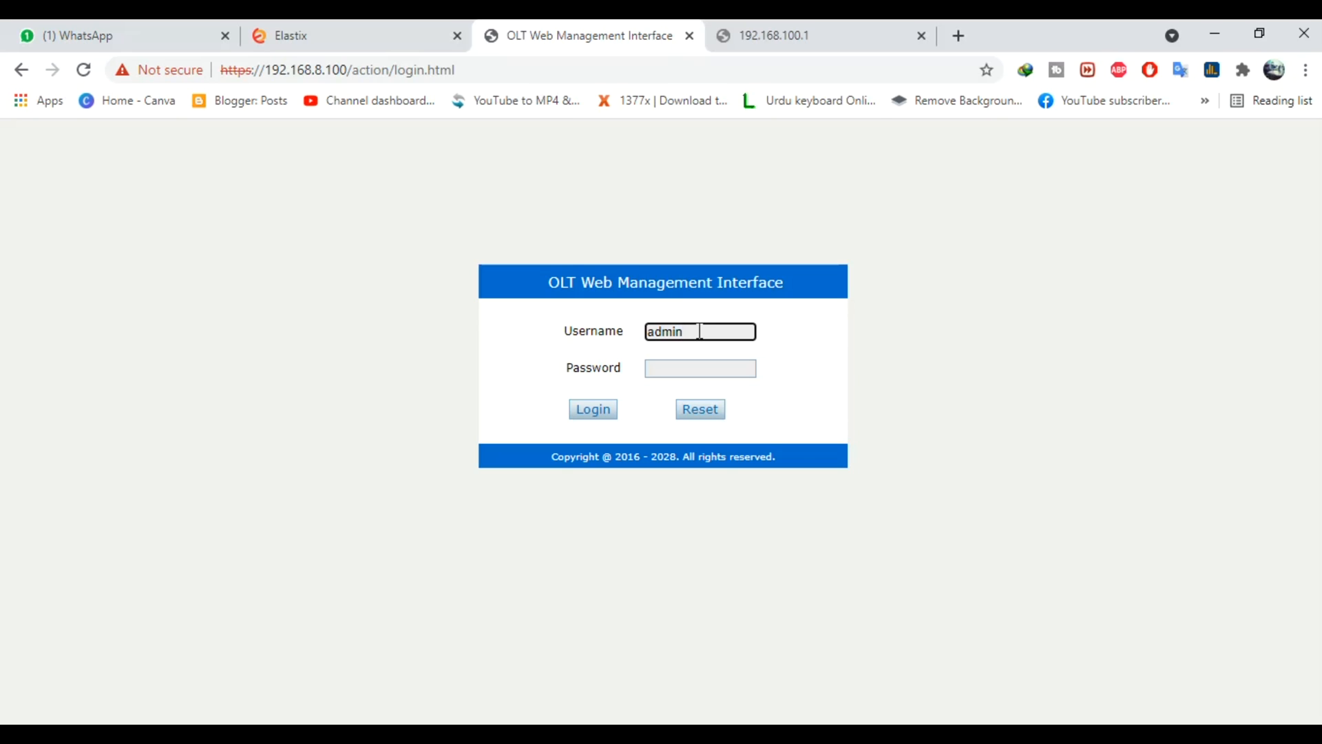
key(Tab)
key(BackSpace)
key(BackSpace)
key(BackSpace)
key(BackSpace)
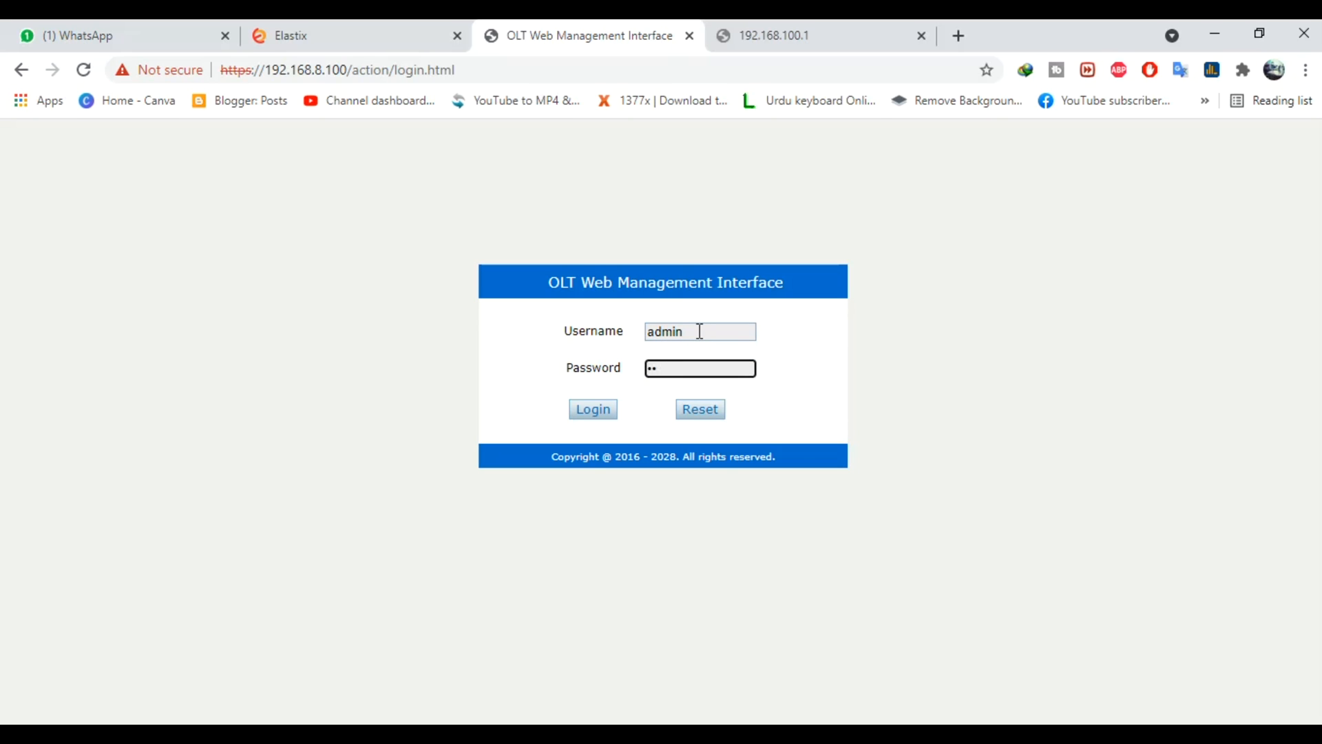
key(Return)
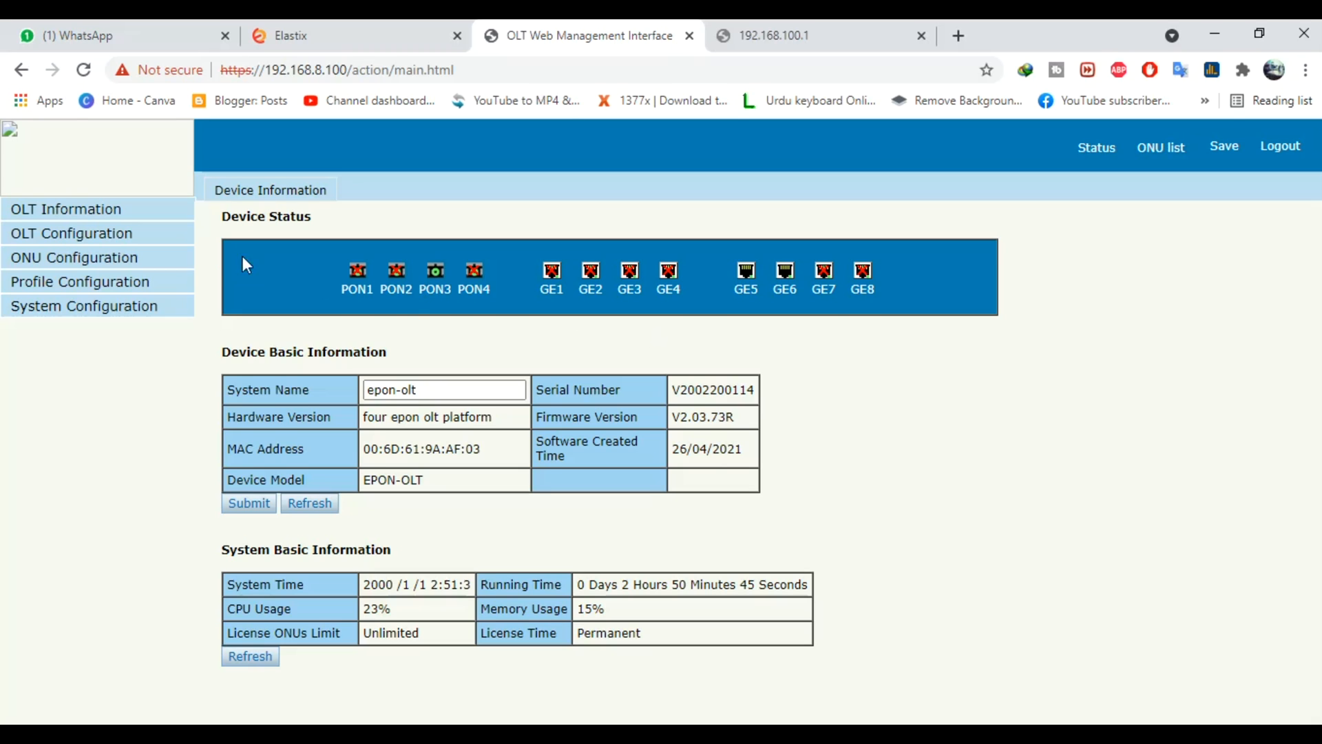
In OLT VLAN settings, add VLAN 100 with description 'vlan100'
click(96, 262)
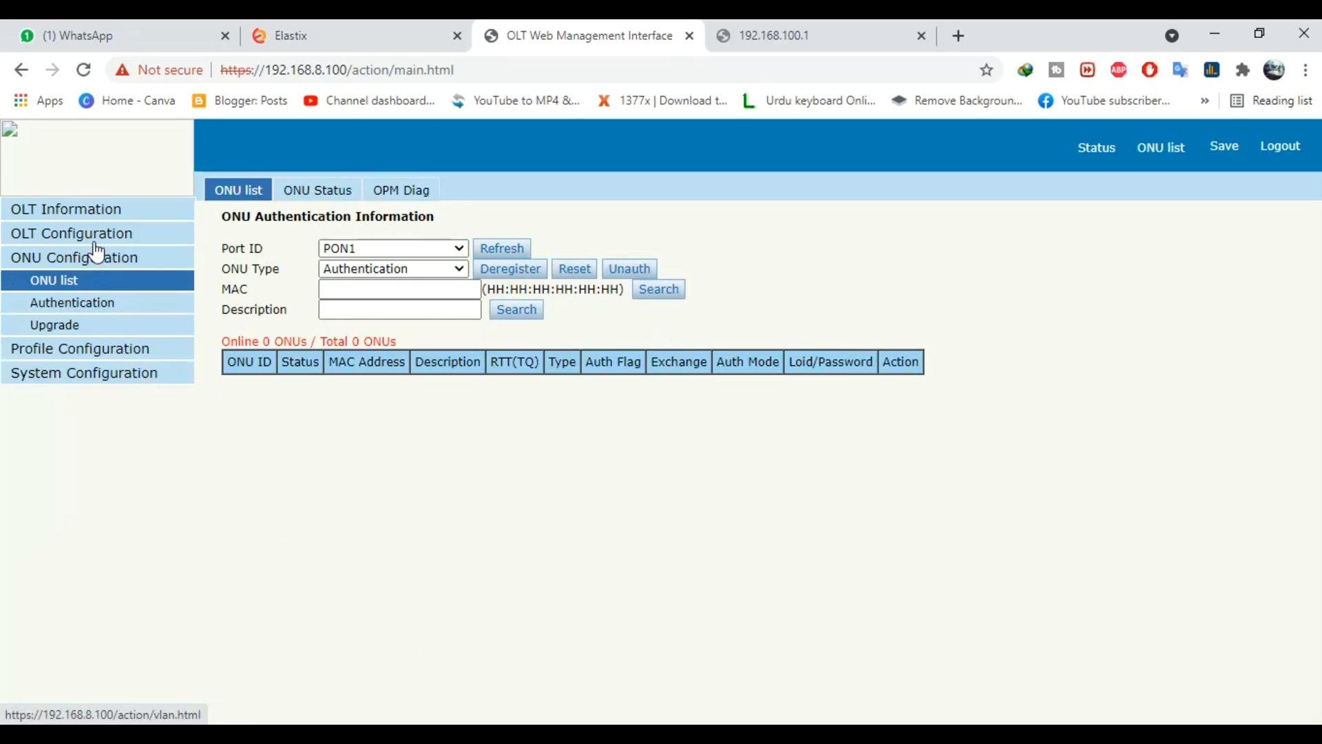
click(95, 241)
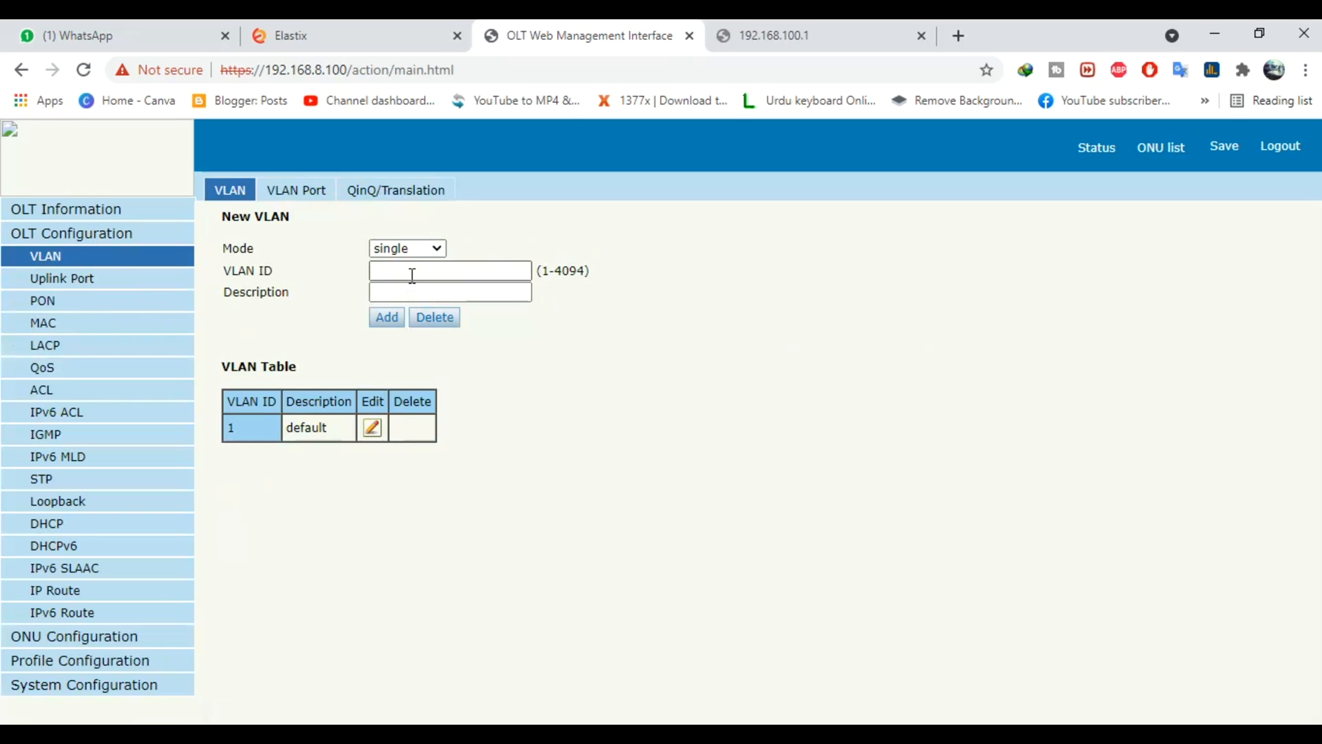
click(412, 270)
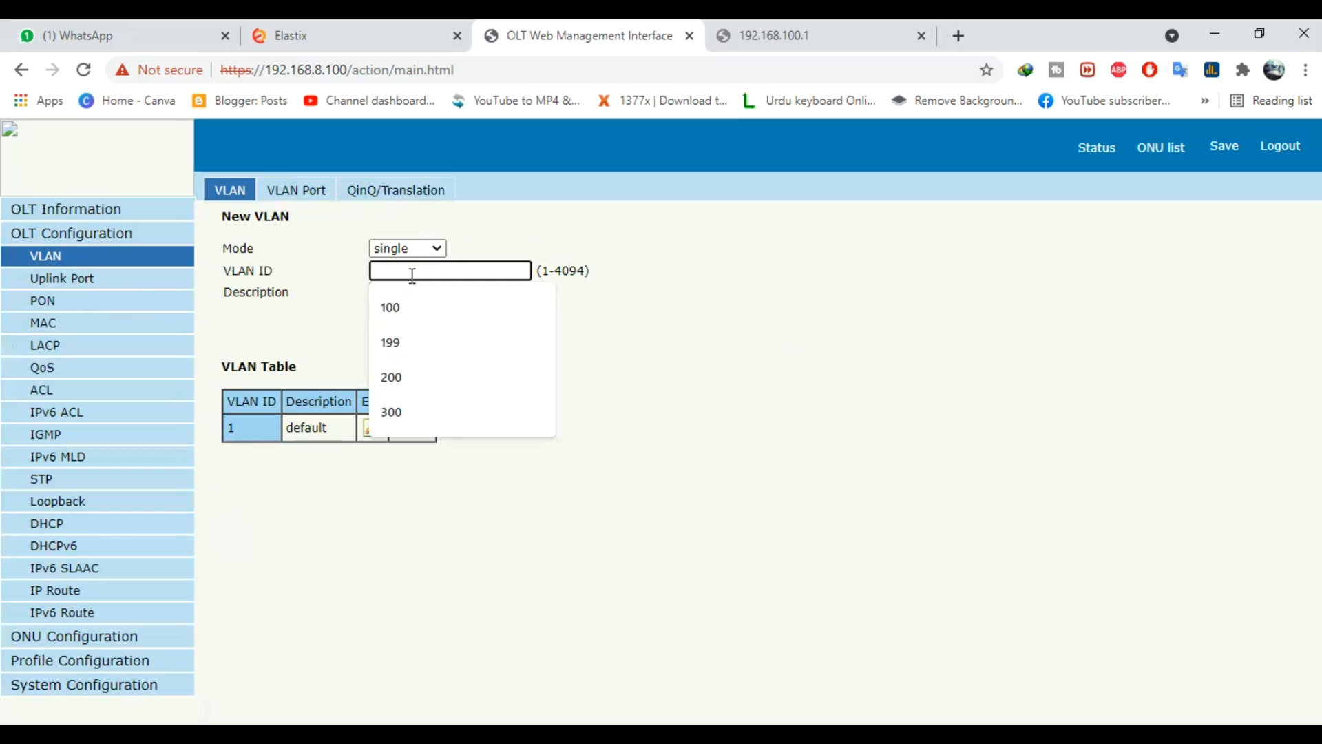
text(100)
click(422, 292)
text(vlan100)
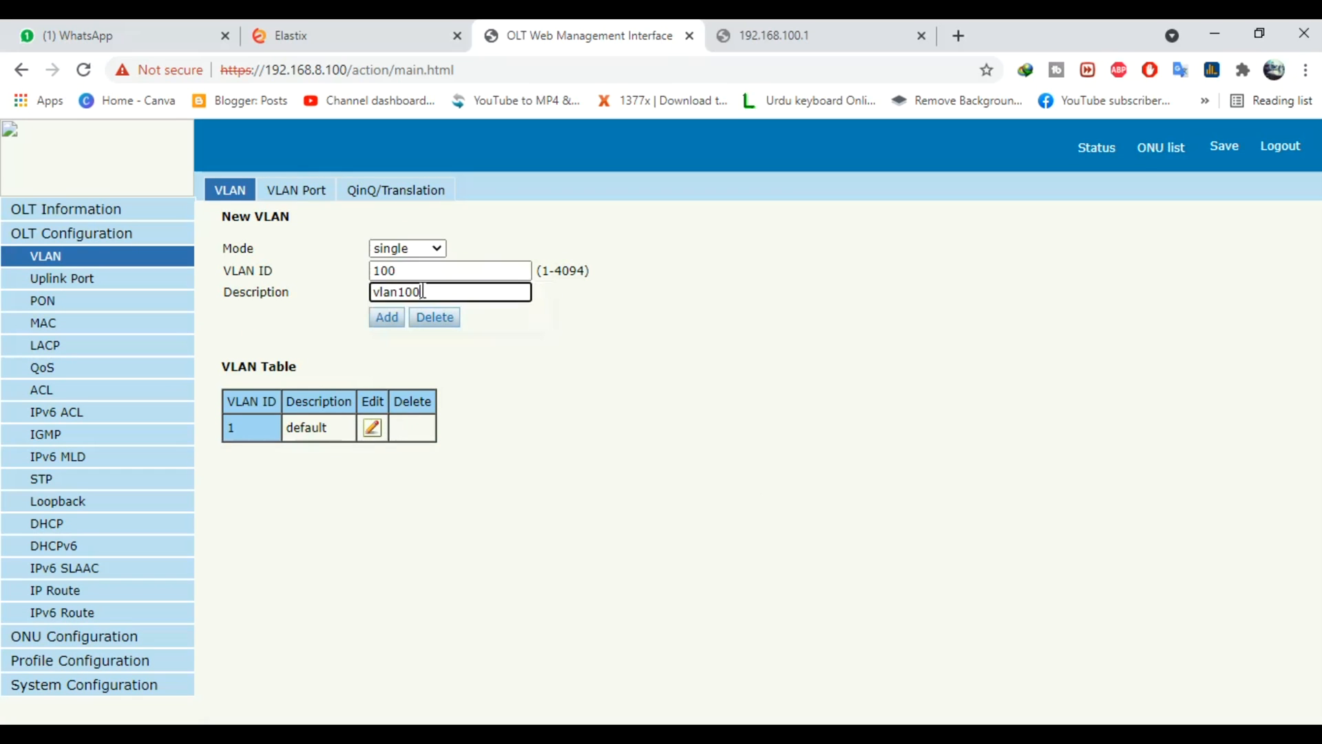
click(385, 320)
Add VLAN 200 ('vlan200') and bring up the VLAN Port settings
click(418, 272)
text(200)
click(378, 322)
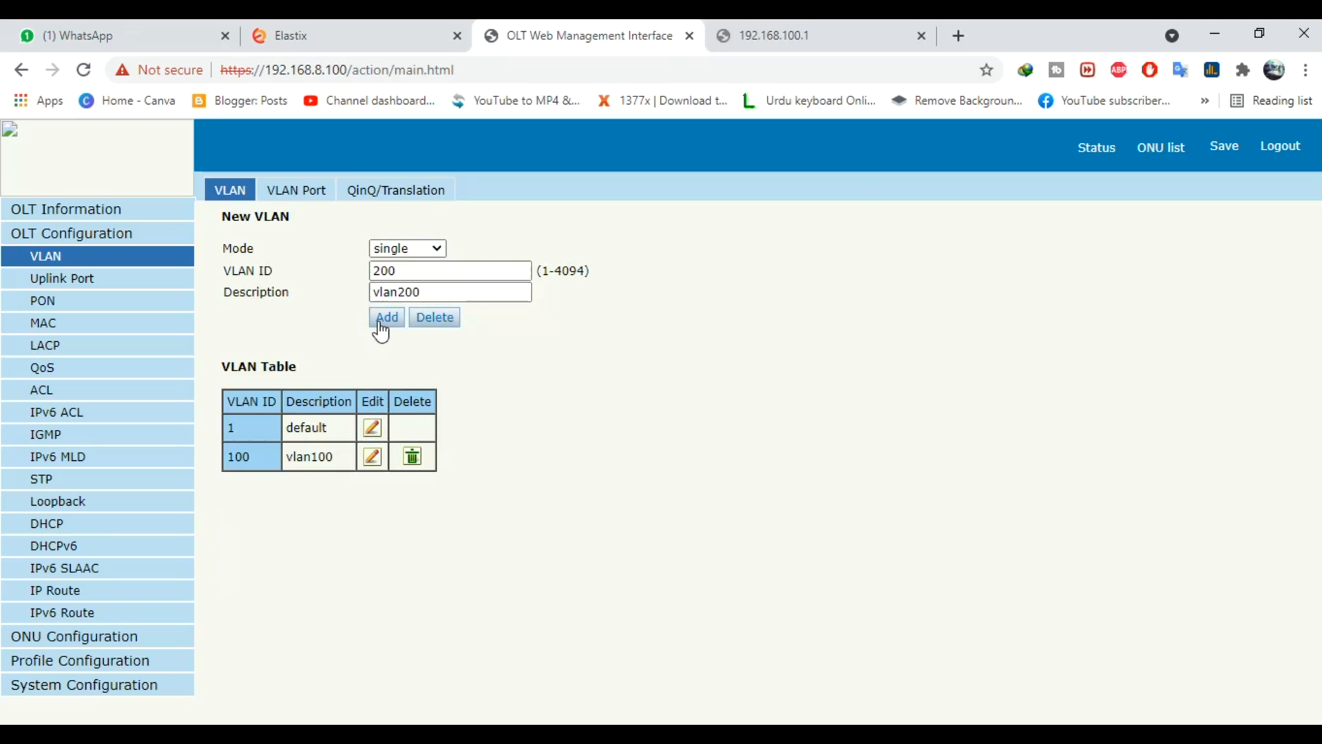
click(294, 197)
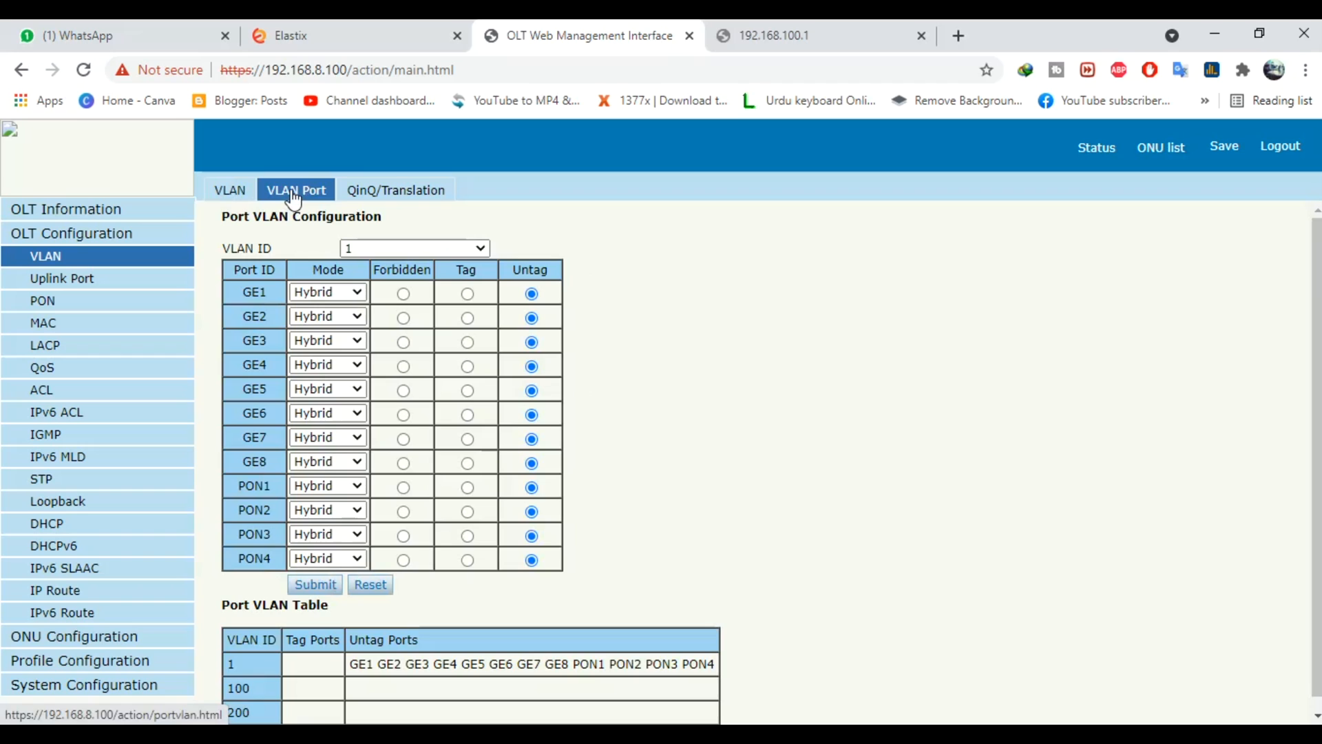
For VLAN 100, tag PON1 and PON2, untag GE5, and submit
click(395, 246)
click(406, 295)
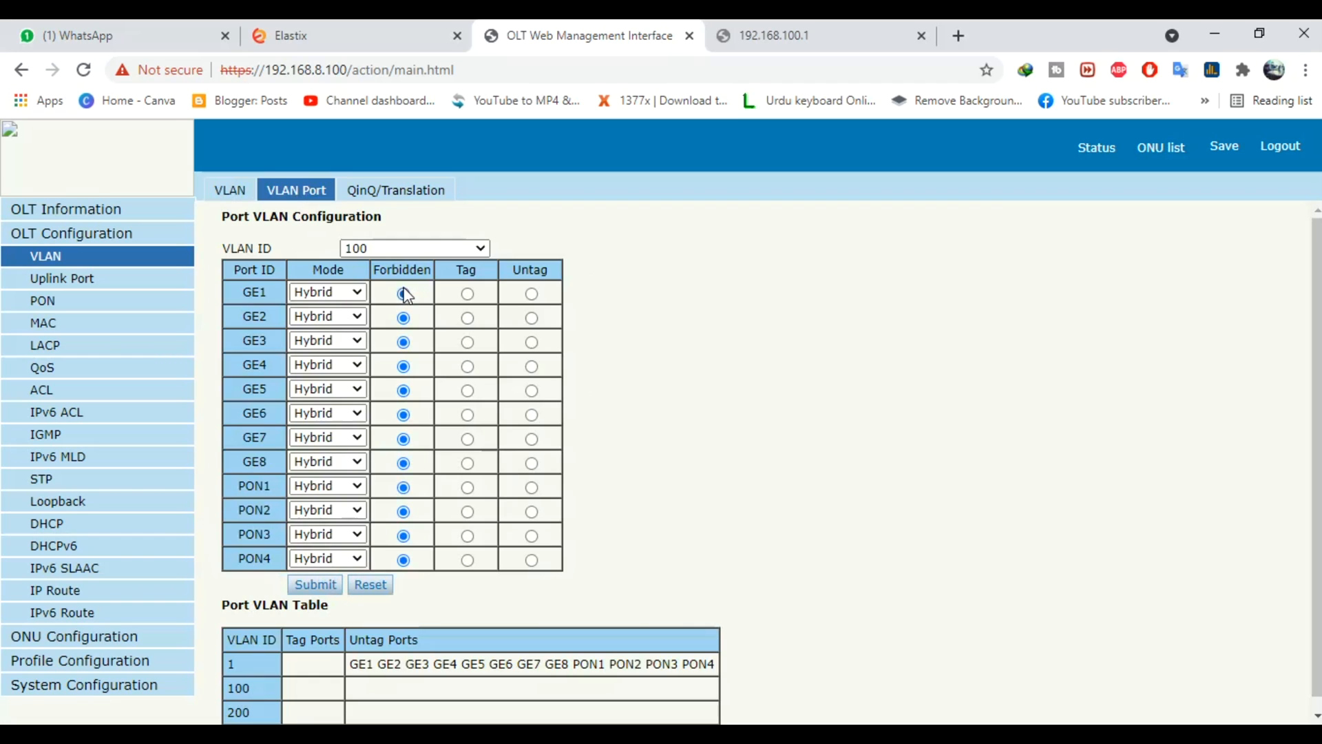
click(467, 487)
click(467, 512)
click(531, 390)
click(316, 586)
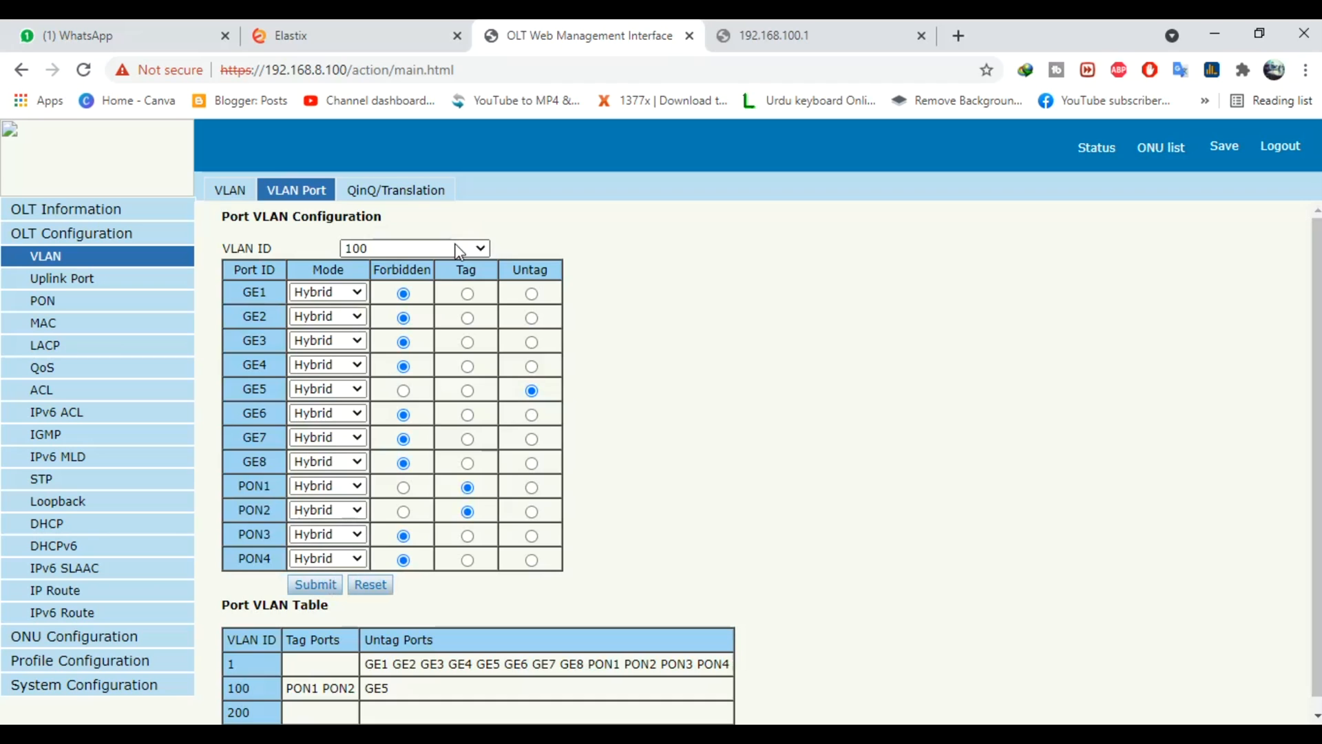
For VLAN 200, untag GE6, tag PON3 and PON4, and submit
click(457, 249)
click(436, 297)
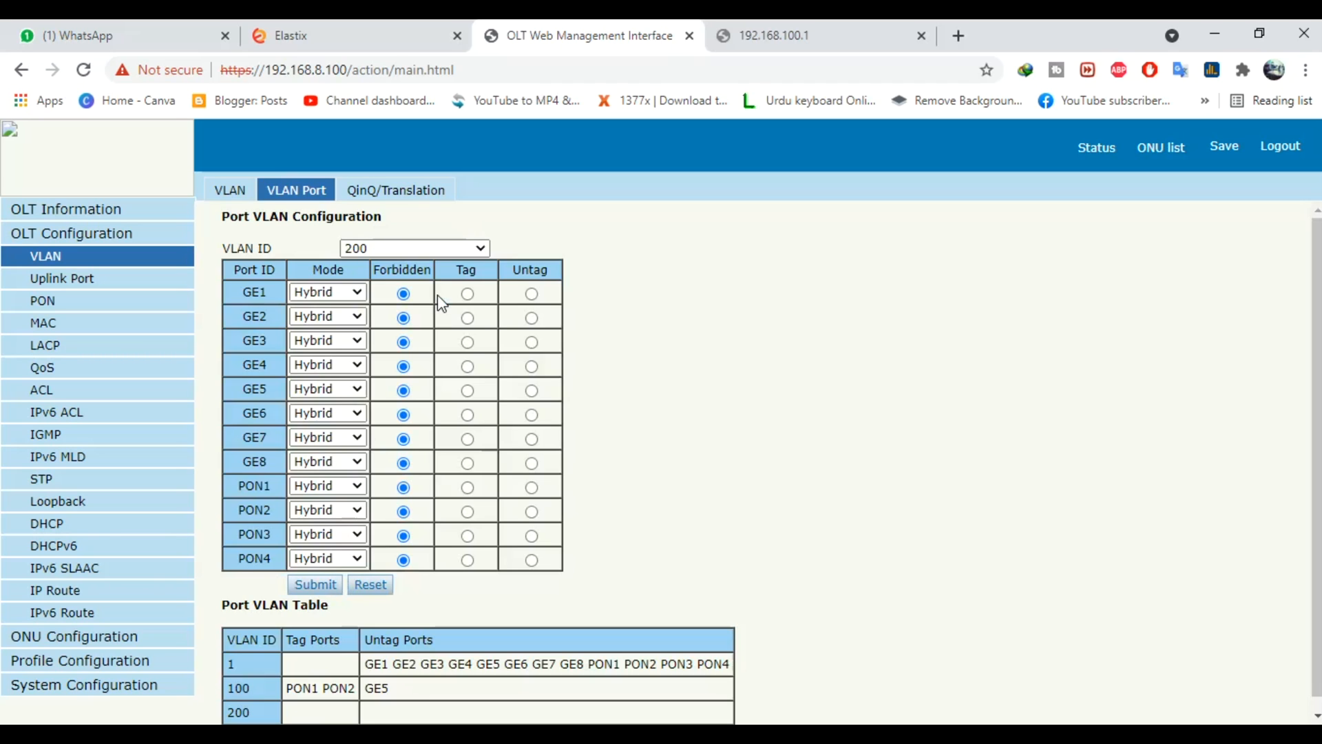
click(532, 414)
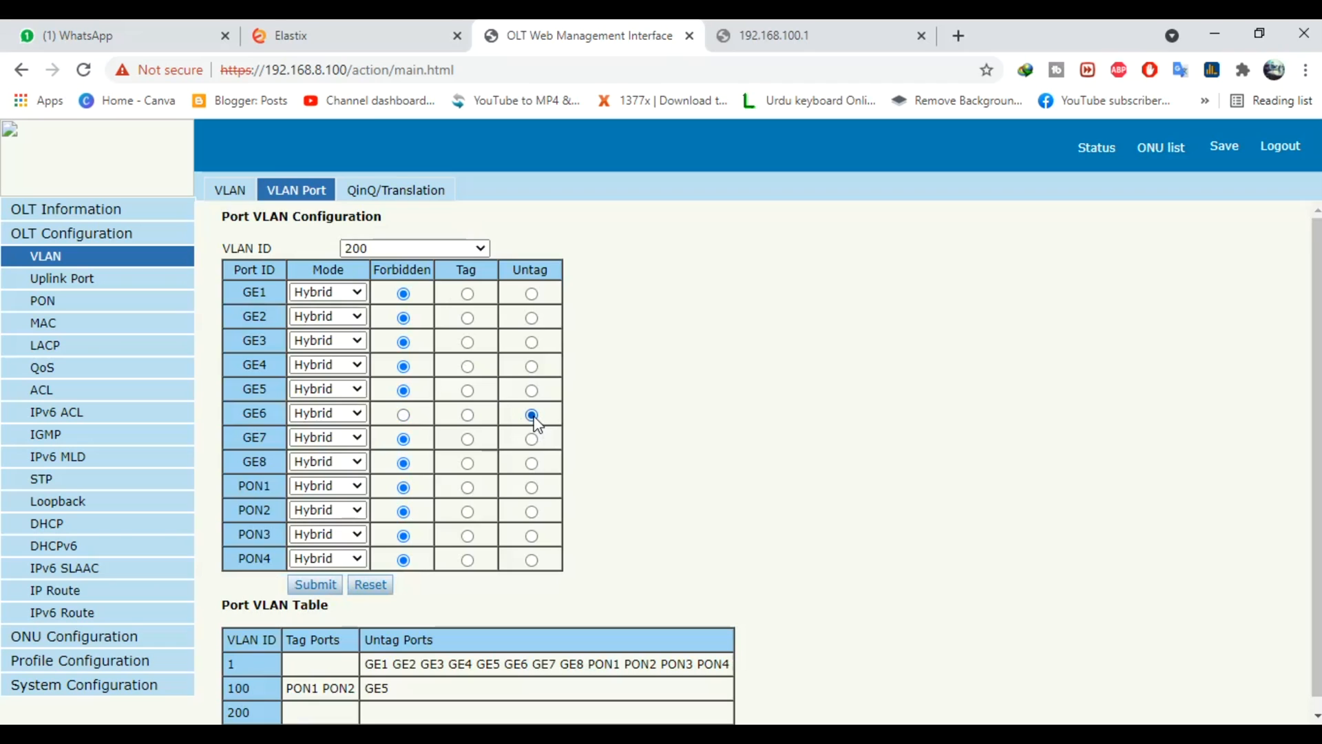
click(468, 535)
click(468, 560)
click(316, 585)
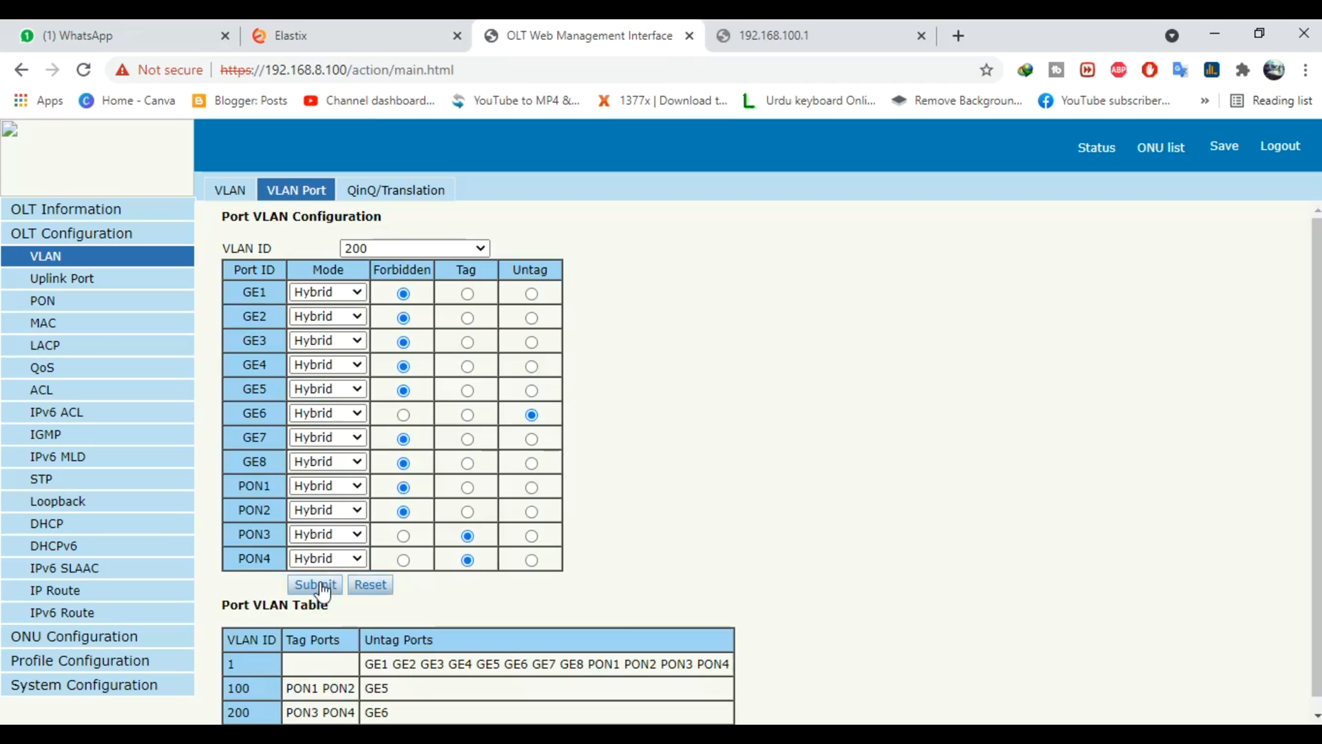
scroll(820, 461, down, 1)
scroll(785, 461, up, 1)
In Uplink Port configuration, set GE5's PVID to 100 and submit
click(60, 281)
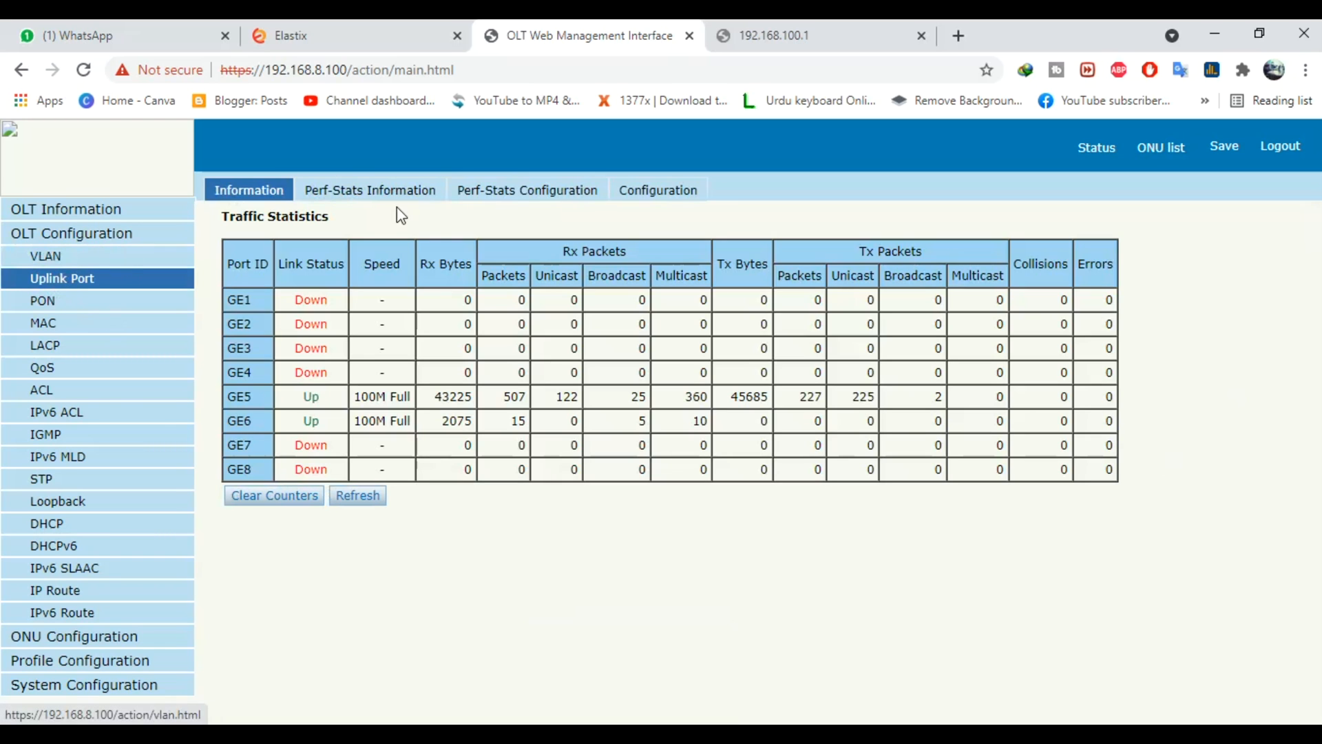
click(664, 193)
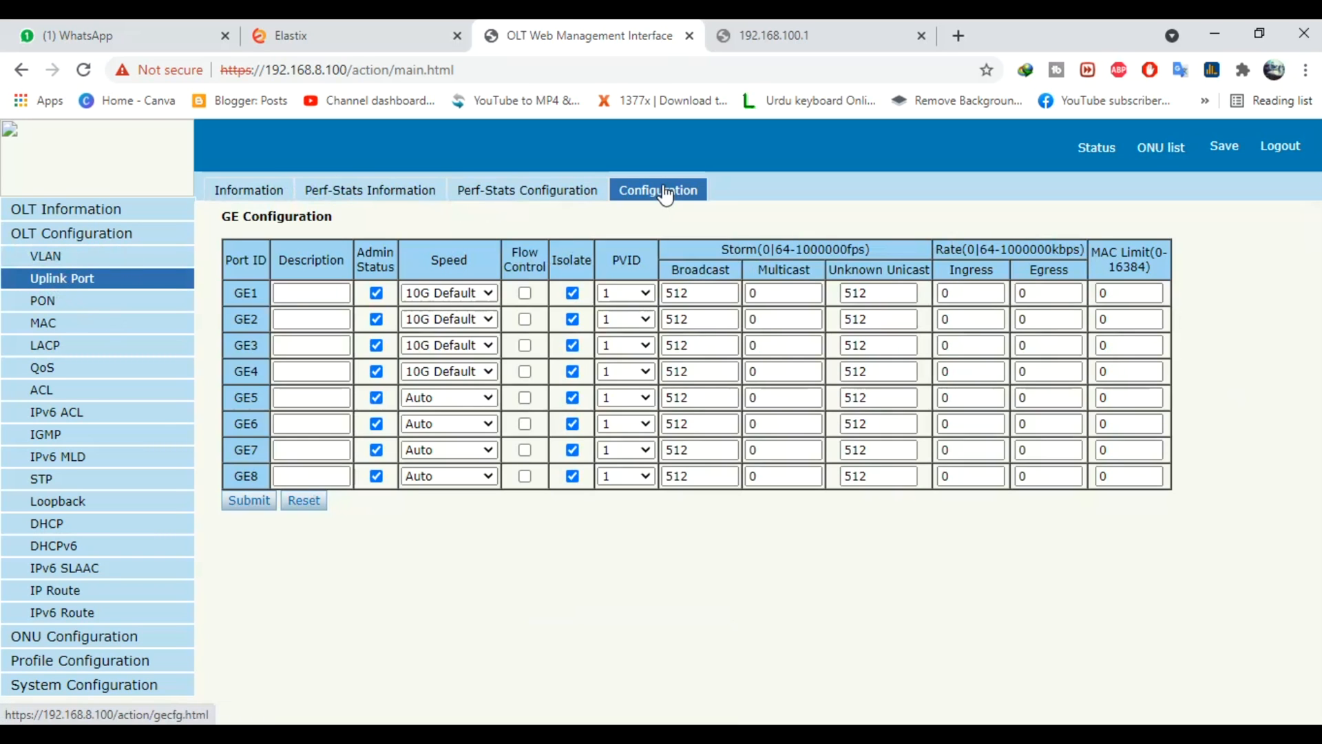
click(640, 398)
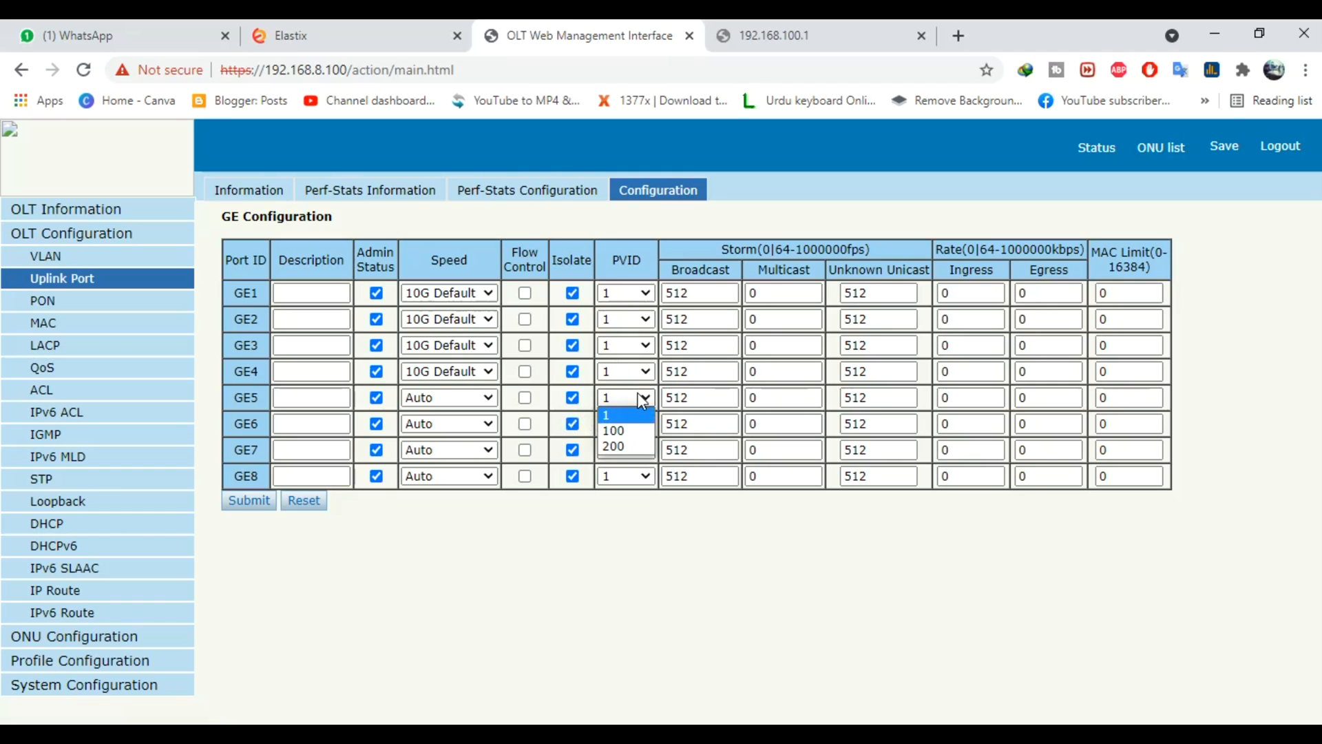
click(632, 430)
click(231, 504)
Set GE6's PVID to 200, submit, and view the OLT Device Information
click(625, 426)
click(631, 468)
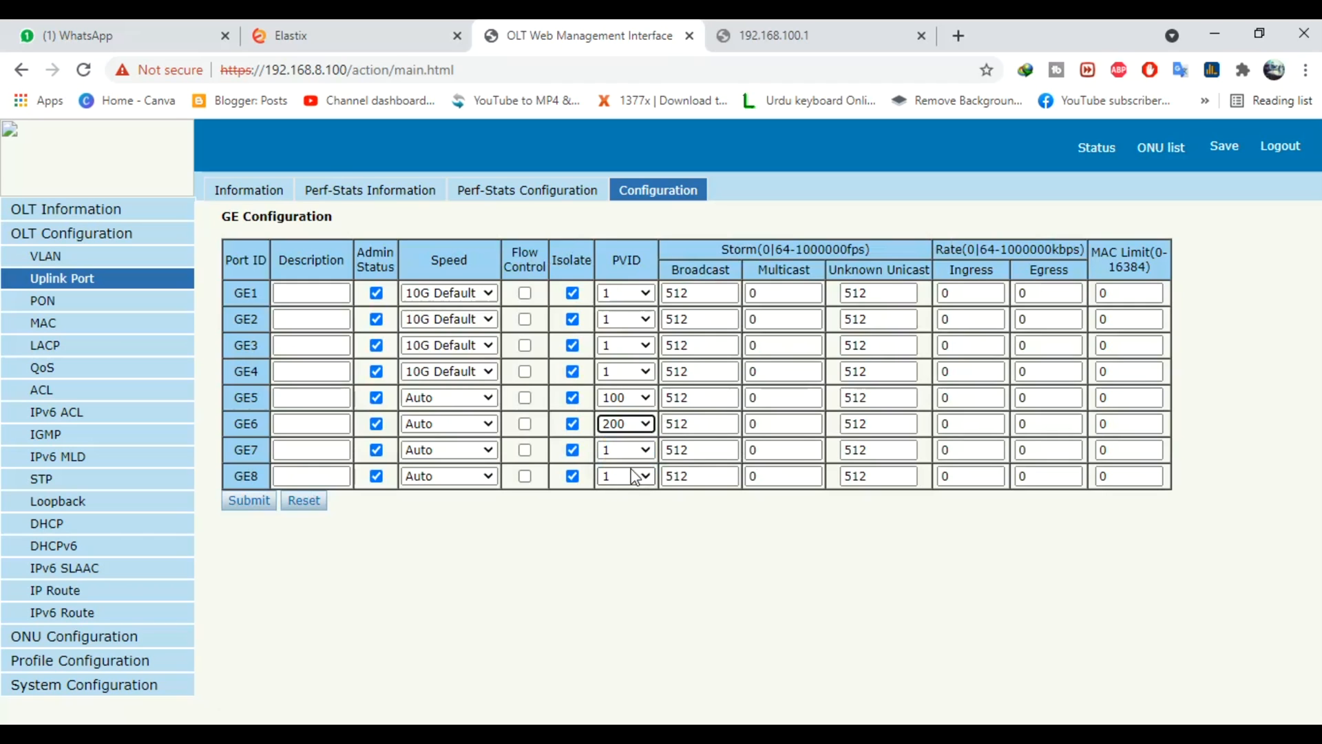
click(252, 504)
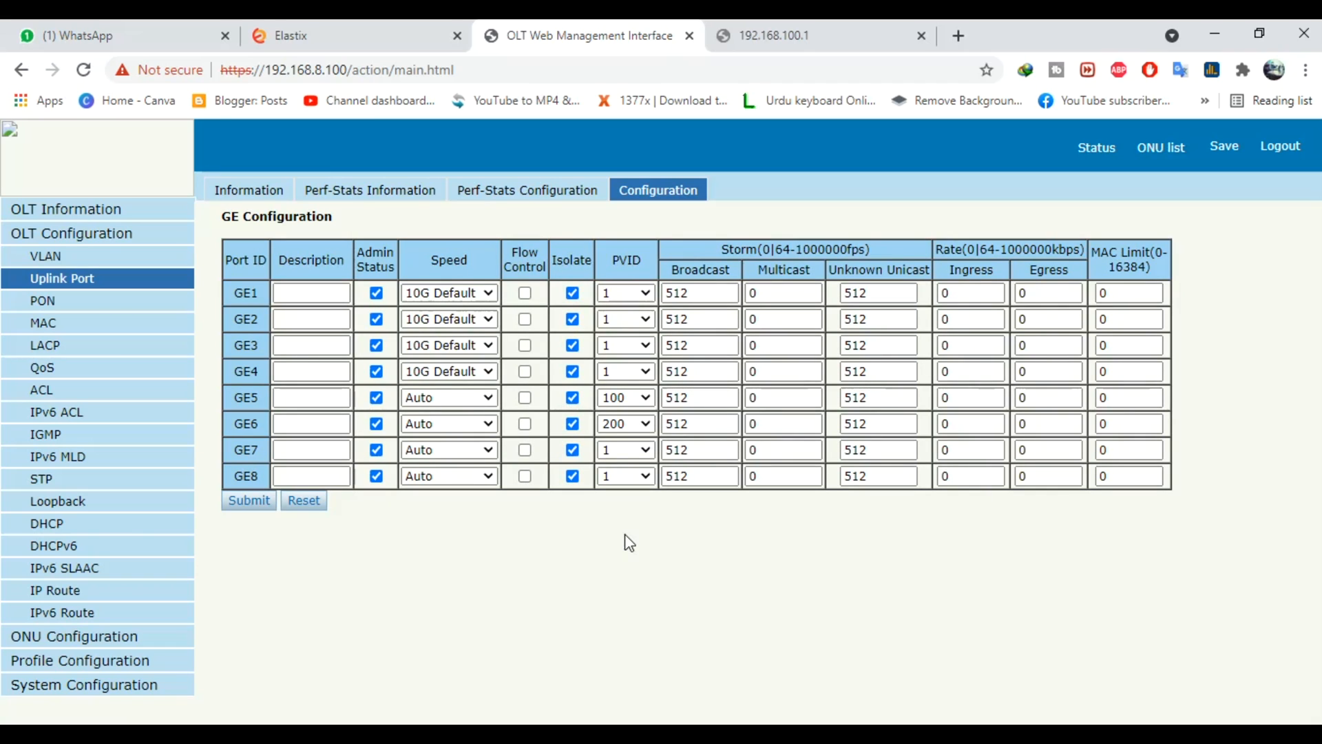
click(66, 210)
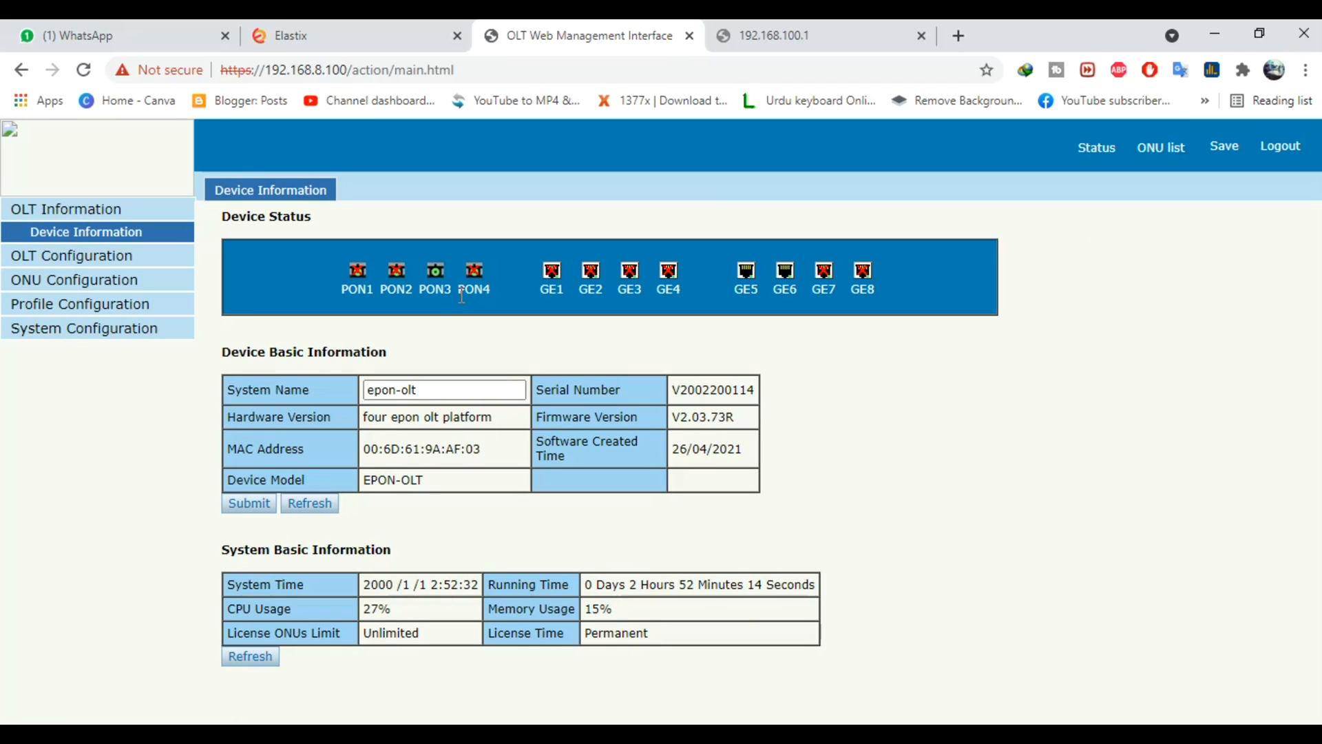
Reload the HG8346R page and log in with the saved admin credentials
click(722, 27)
click(700, 71)
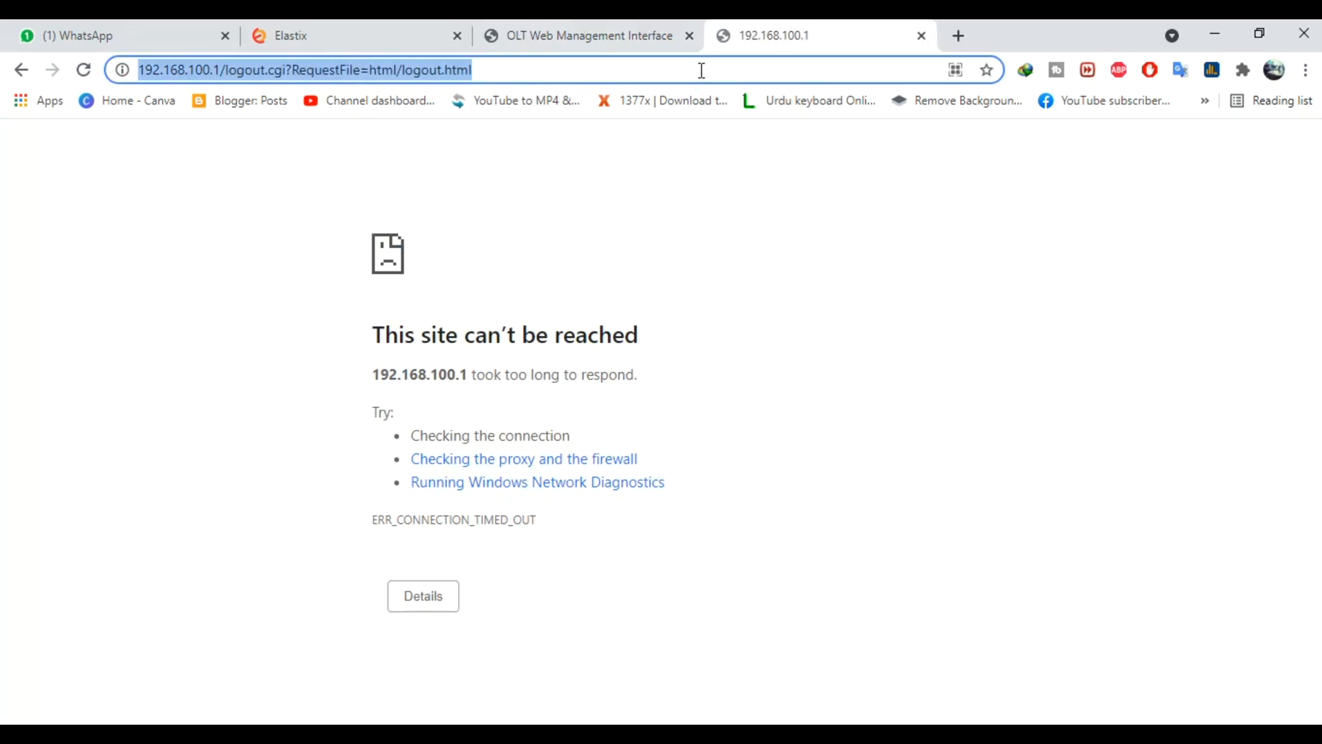
key(Return)
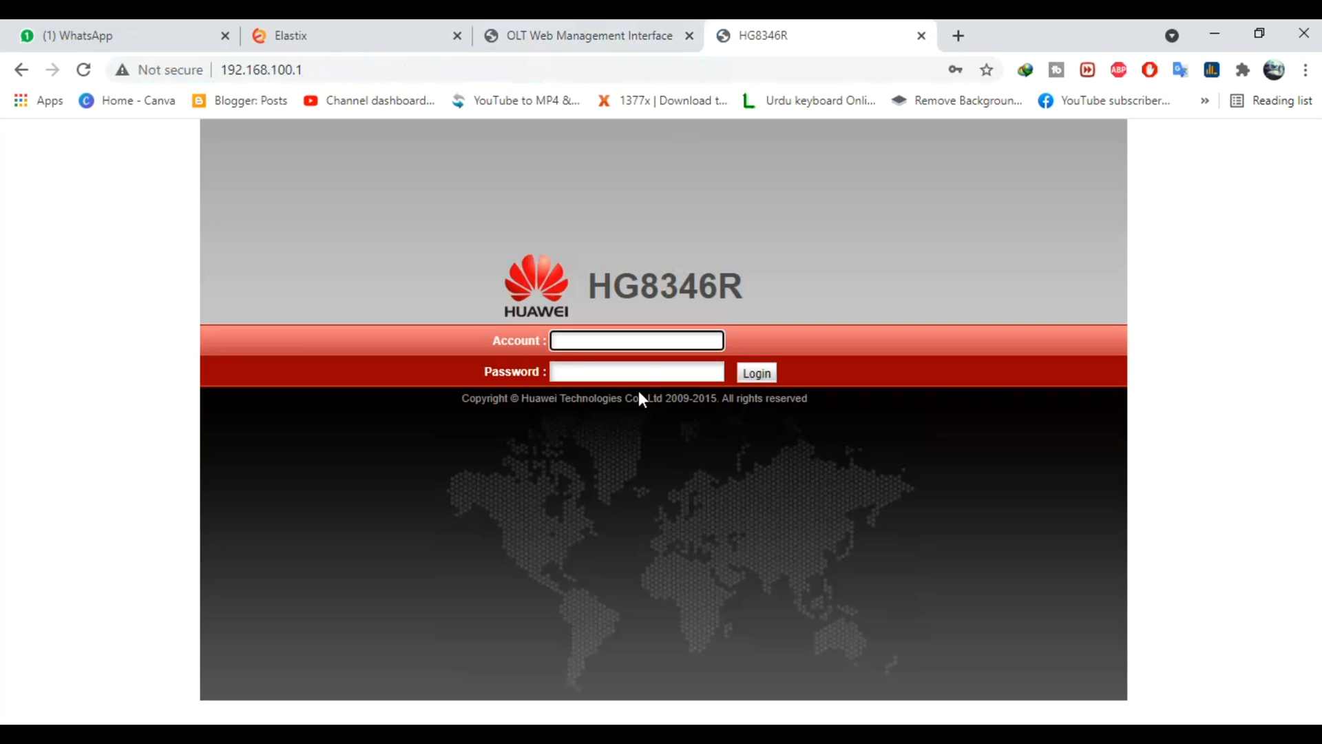
click(611, 345)
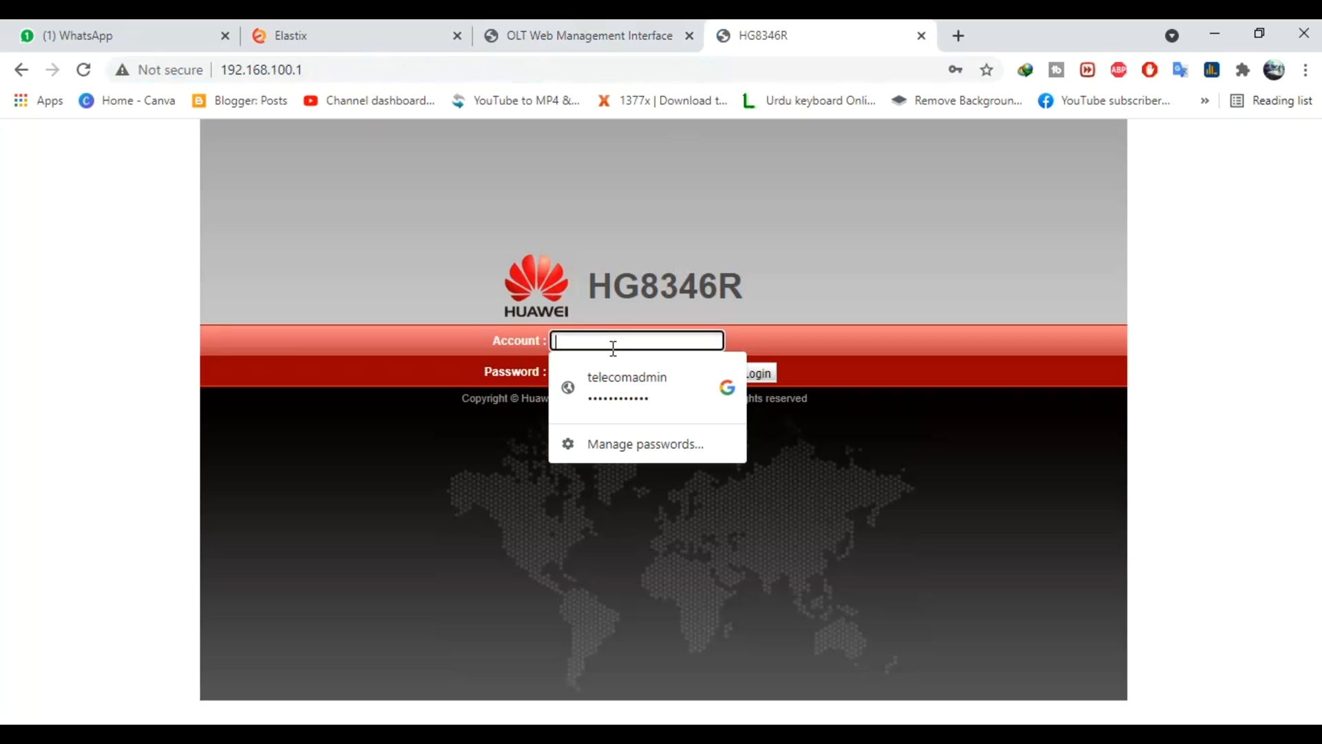
click(624, 386)
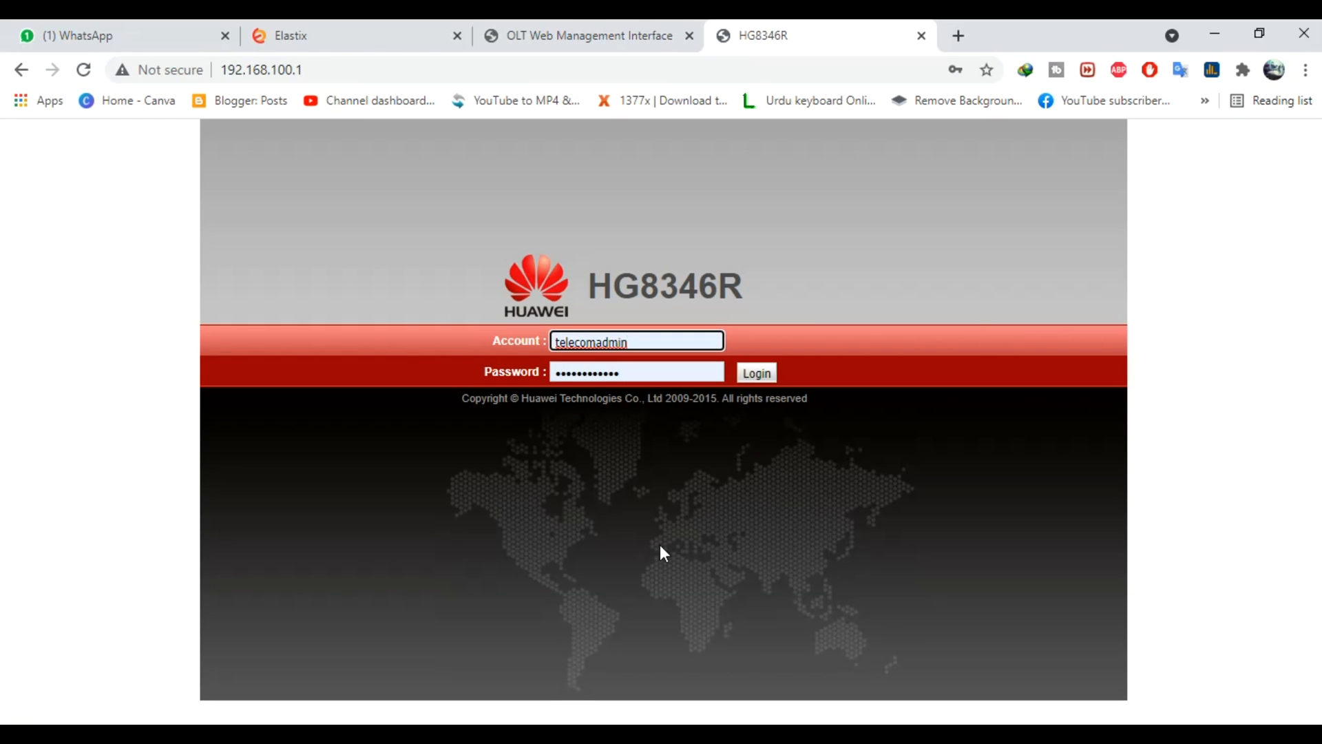
click(756, 373)
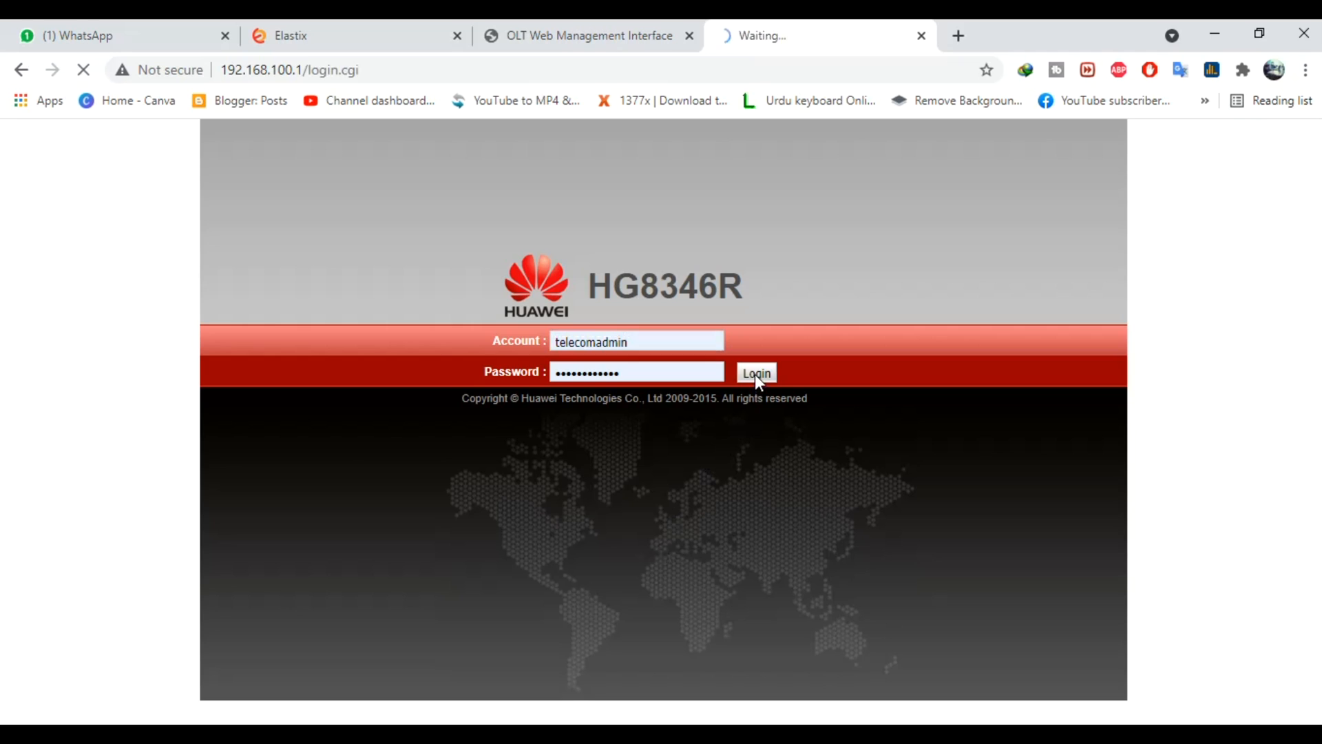
Create a new PPPoE WAN connection with VLAN ID 200
click(422, 176)
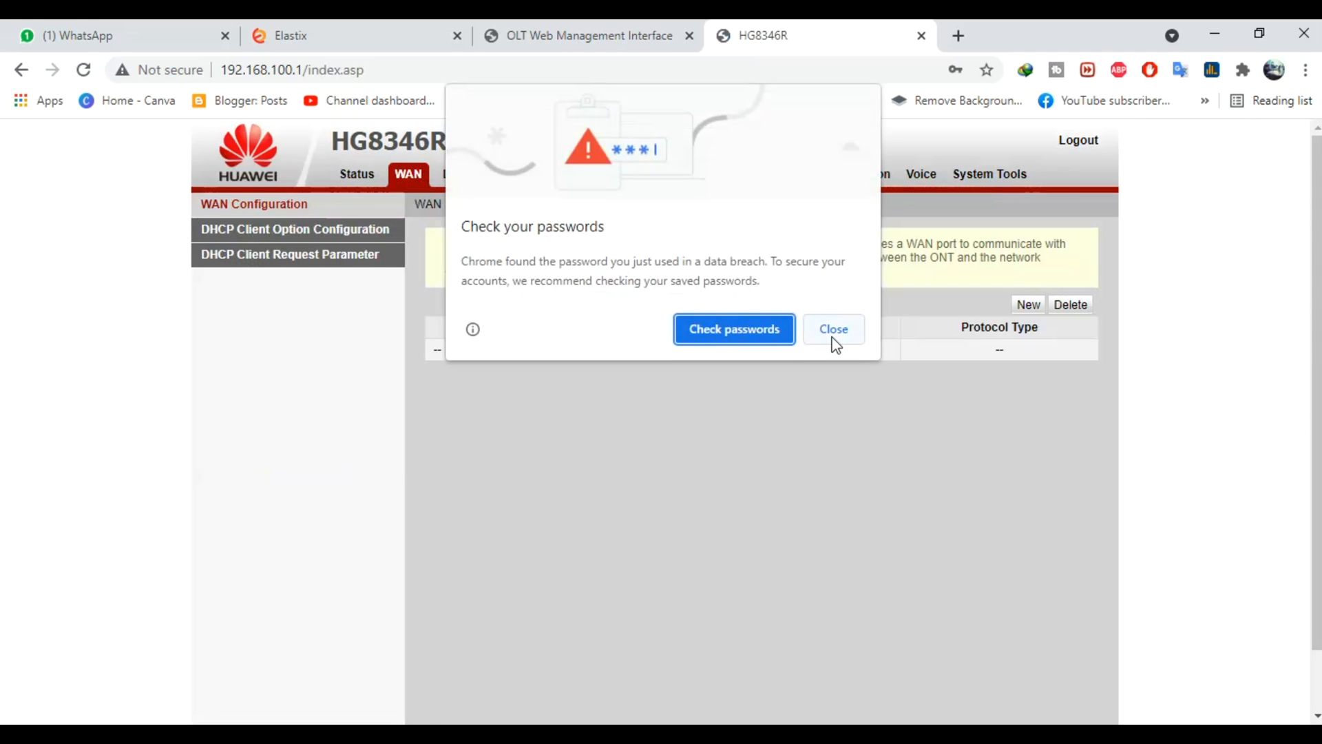
click(832, 334)
click(1024, 308)
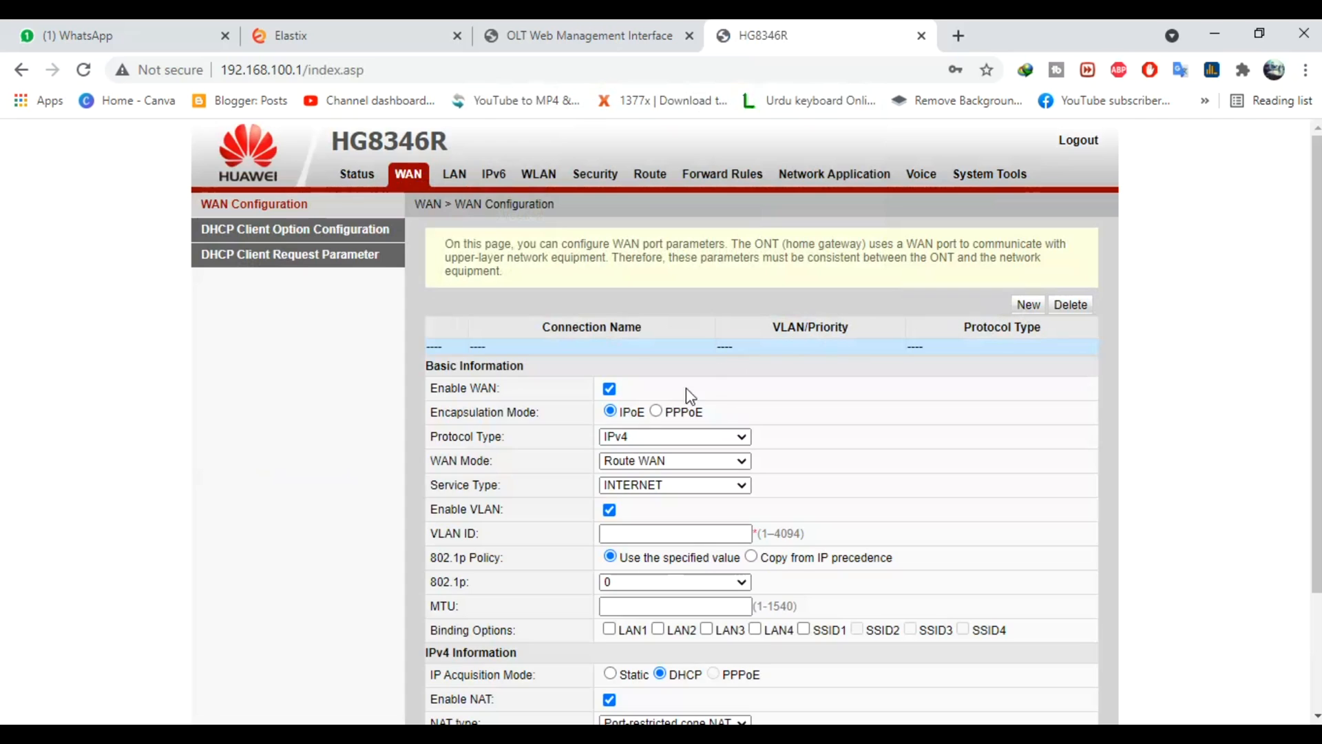
click(655, 411)
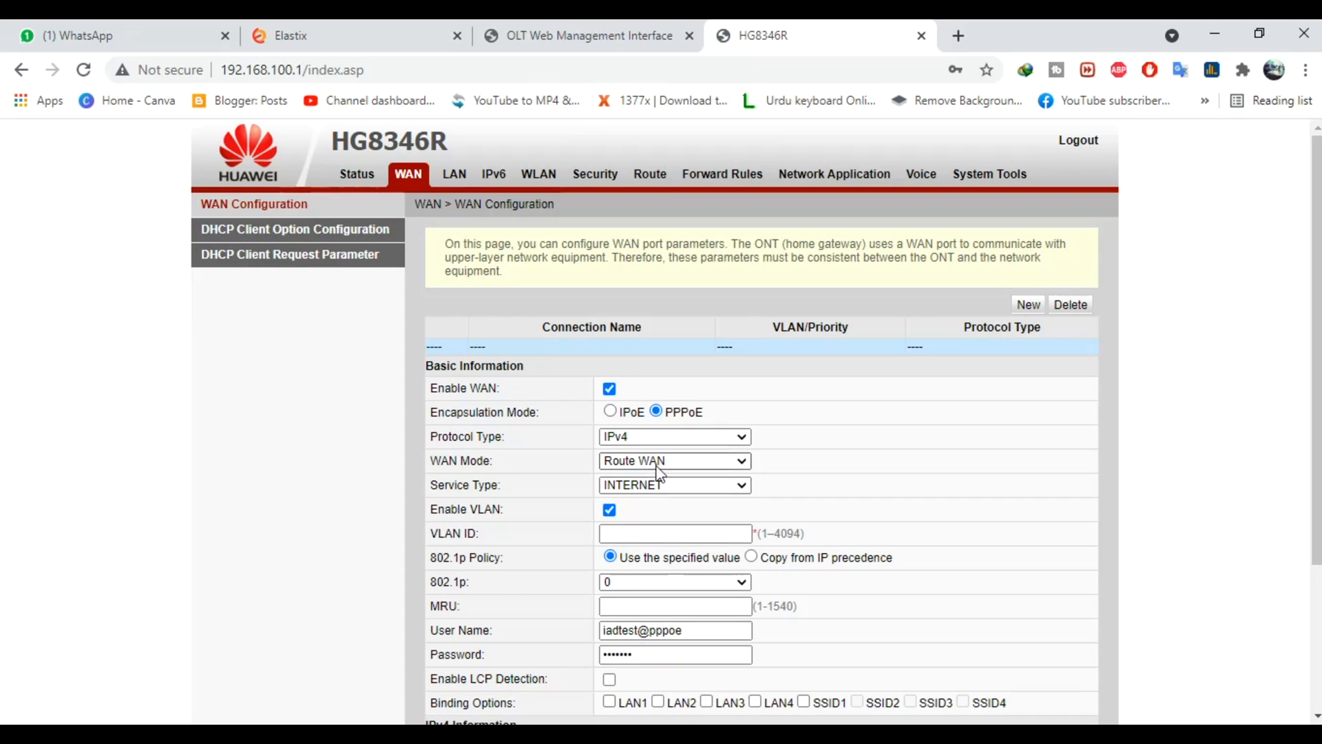
click(632, 531)
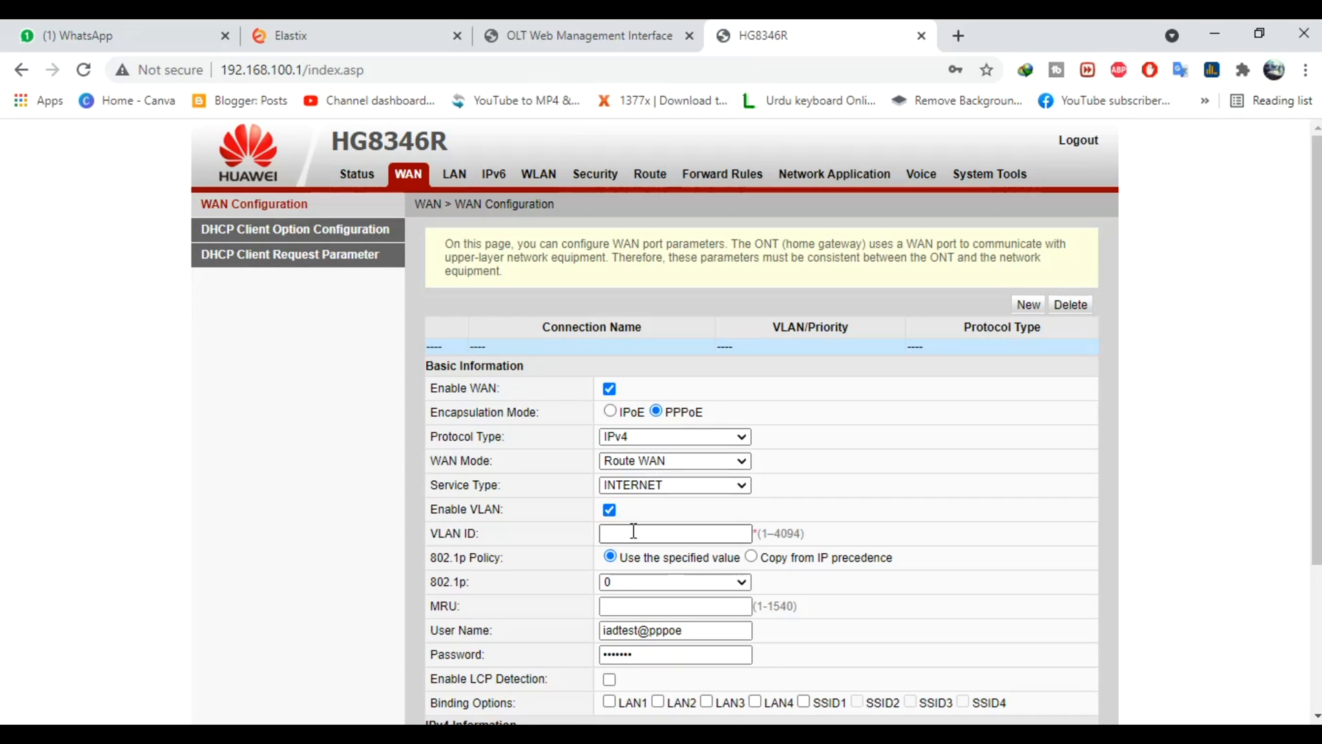
text(200)
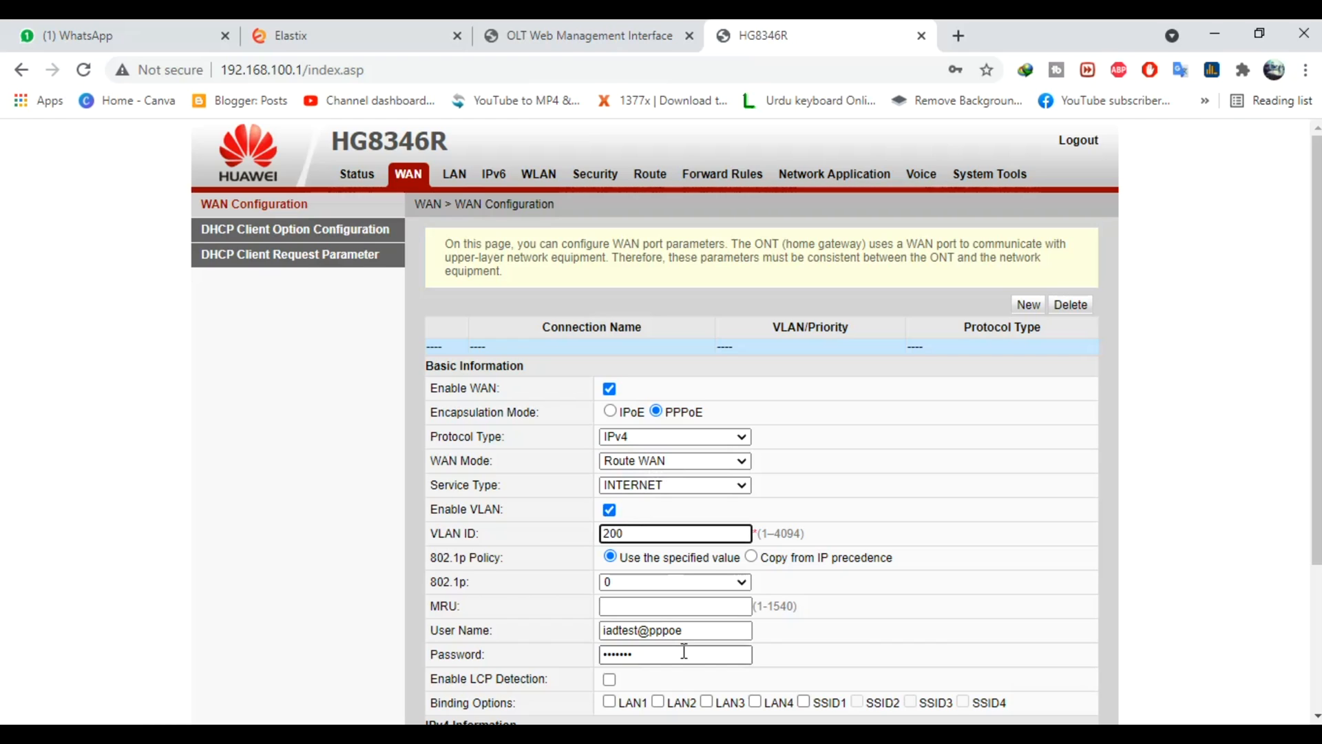
Enter the new PPPoE user name and password, bind LAN1, and apply
drag(710, 631, 479, 628)
text(a)
key(Tab)
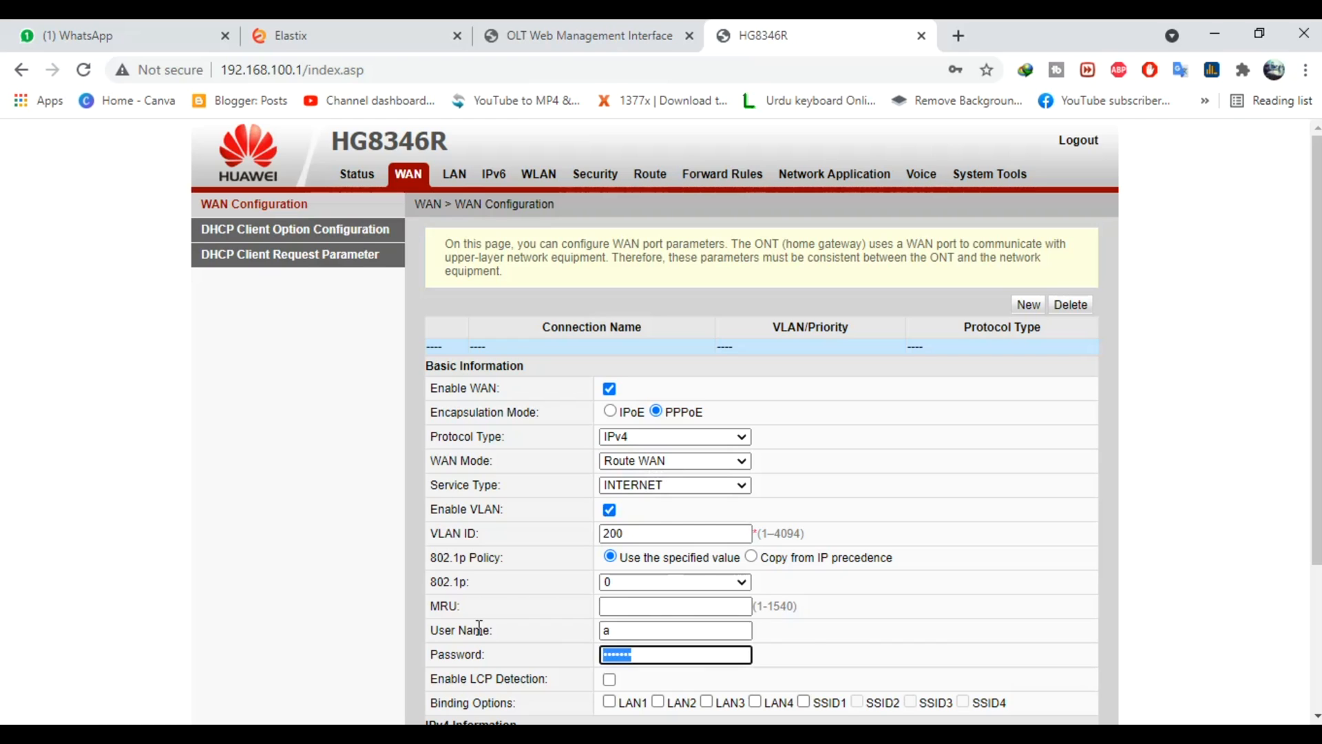
text(a)
scroll(655, 414, down, 3)
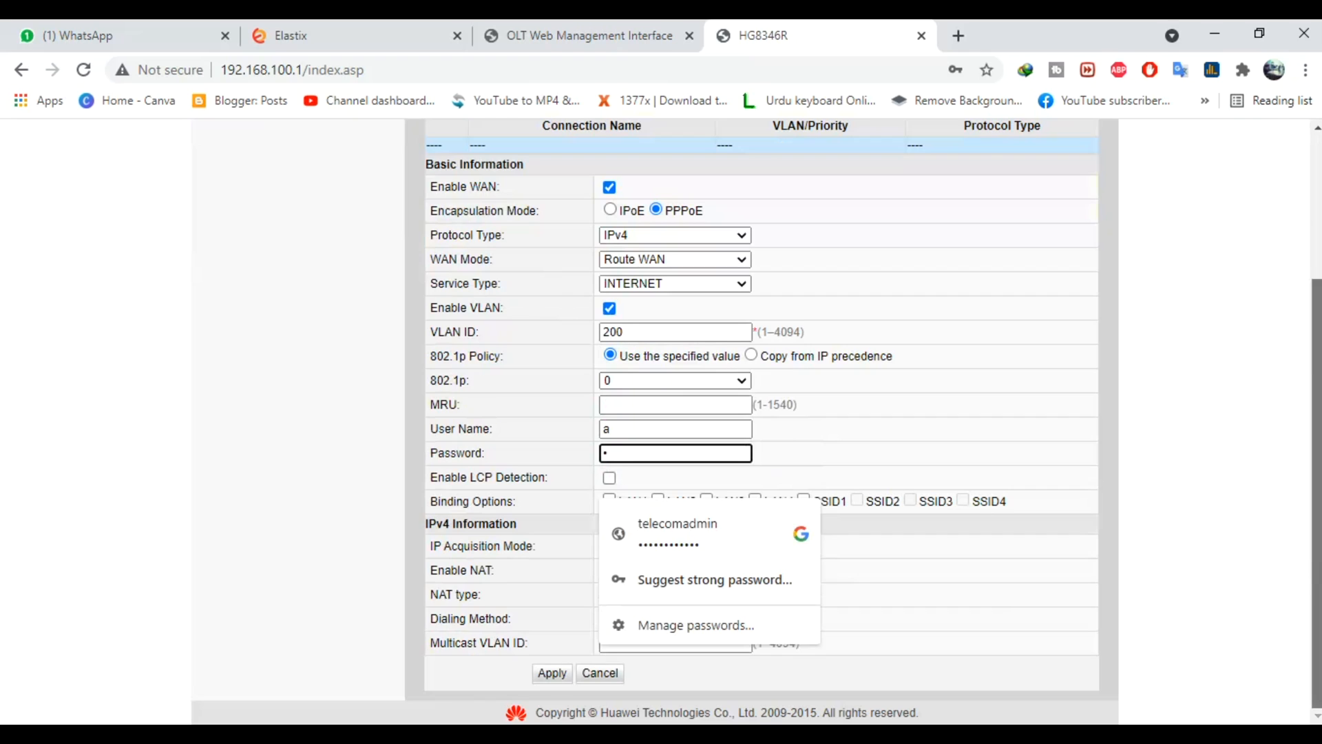
click(609, 501)
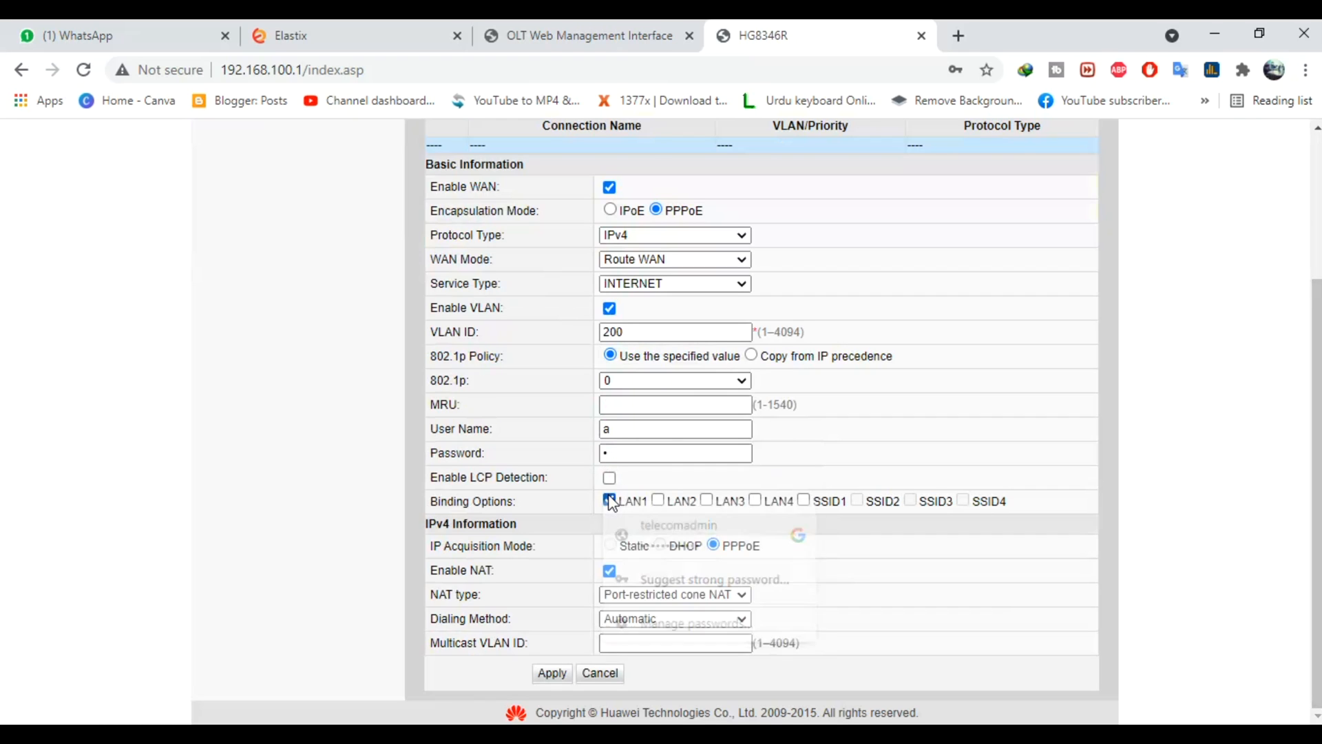
click(551, 673)
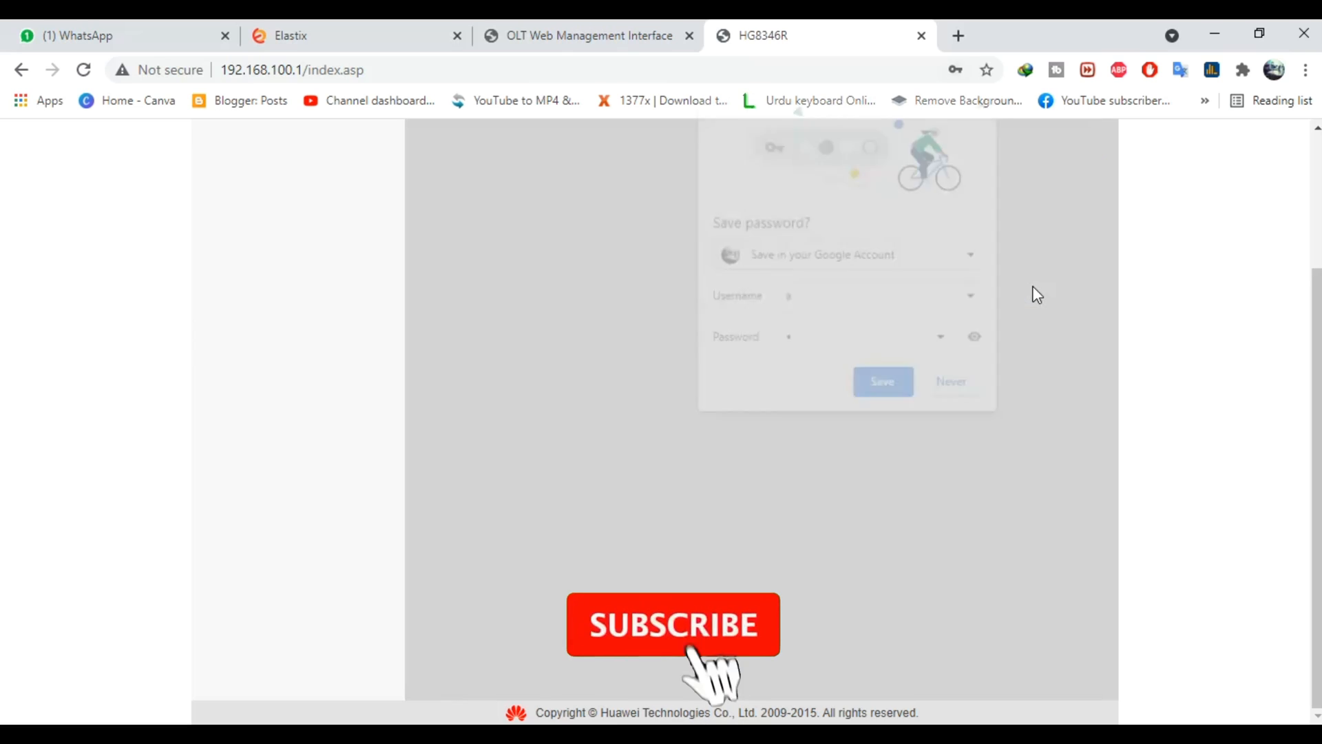
click(959, 387)
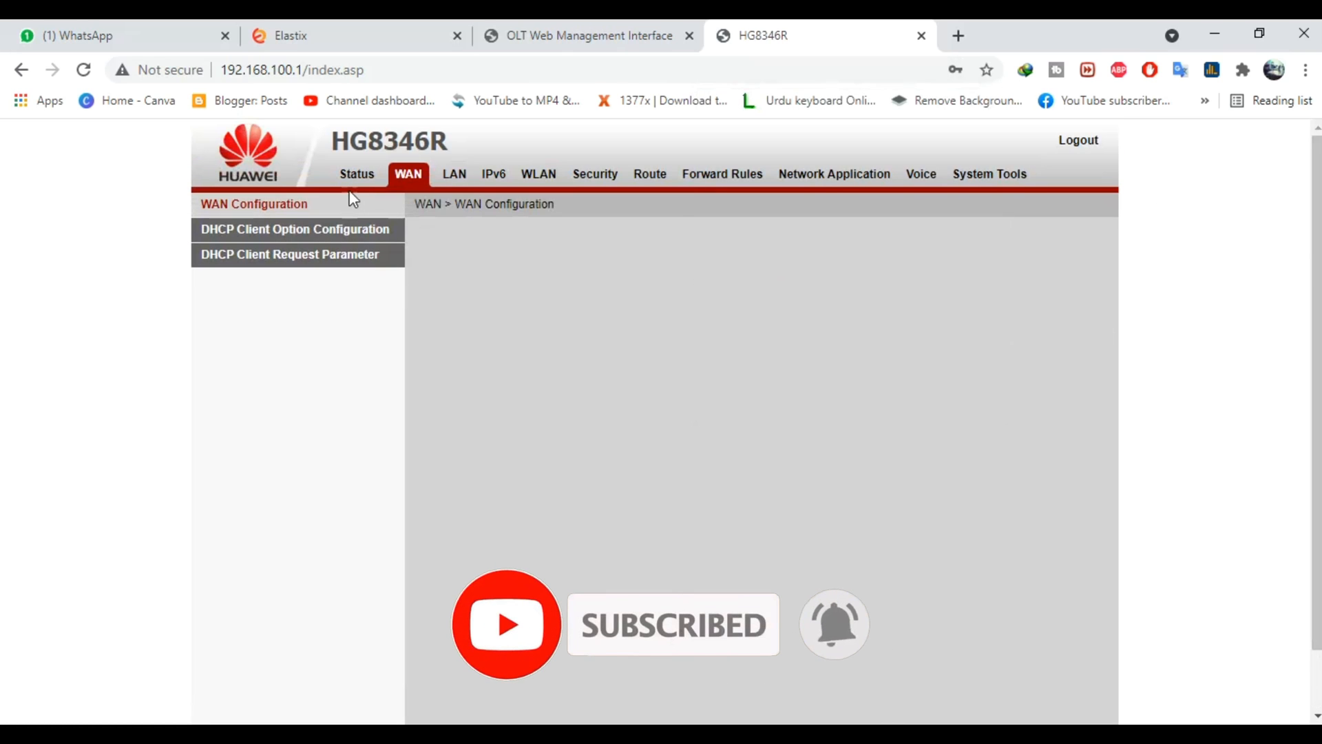
Show WAN Information and expand the VLAN 200 PPPoE connection, connected at 1.1.1.9
click(365, 179)
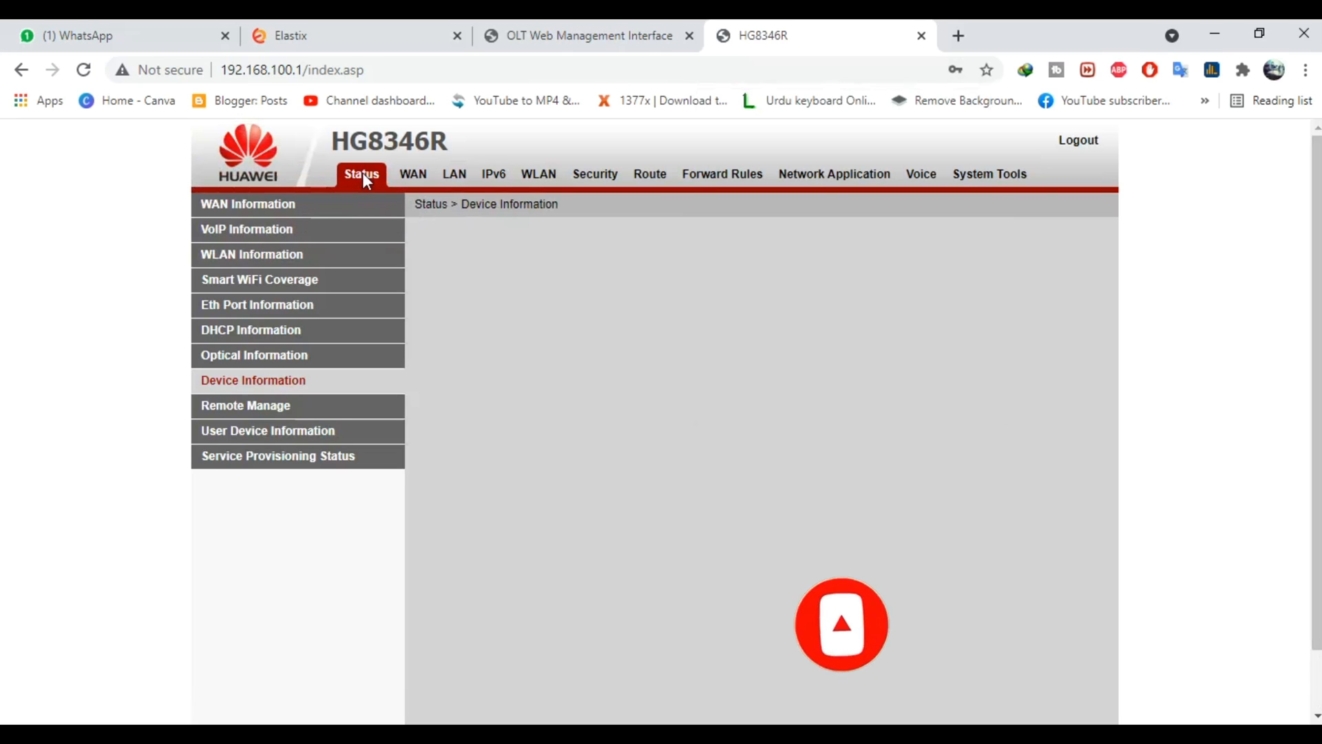
click(277, 205)
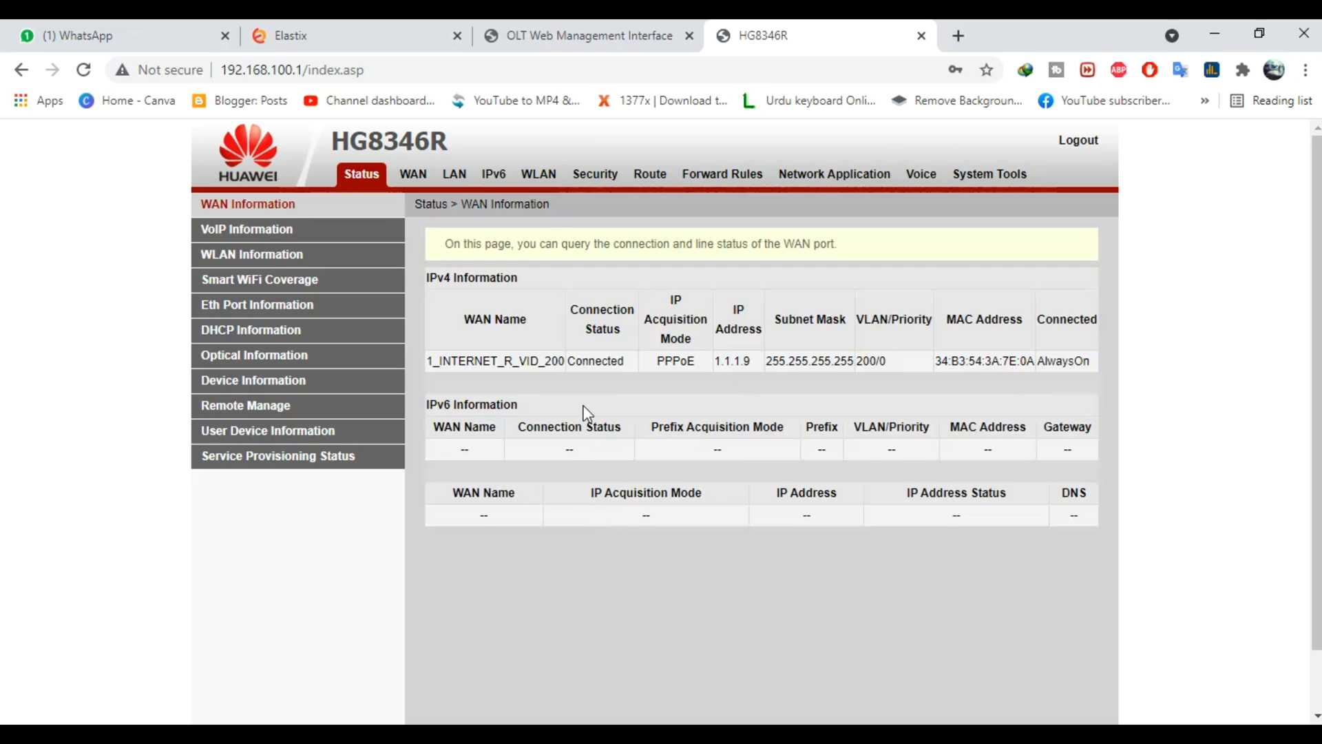
double_click(607, 363)
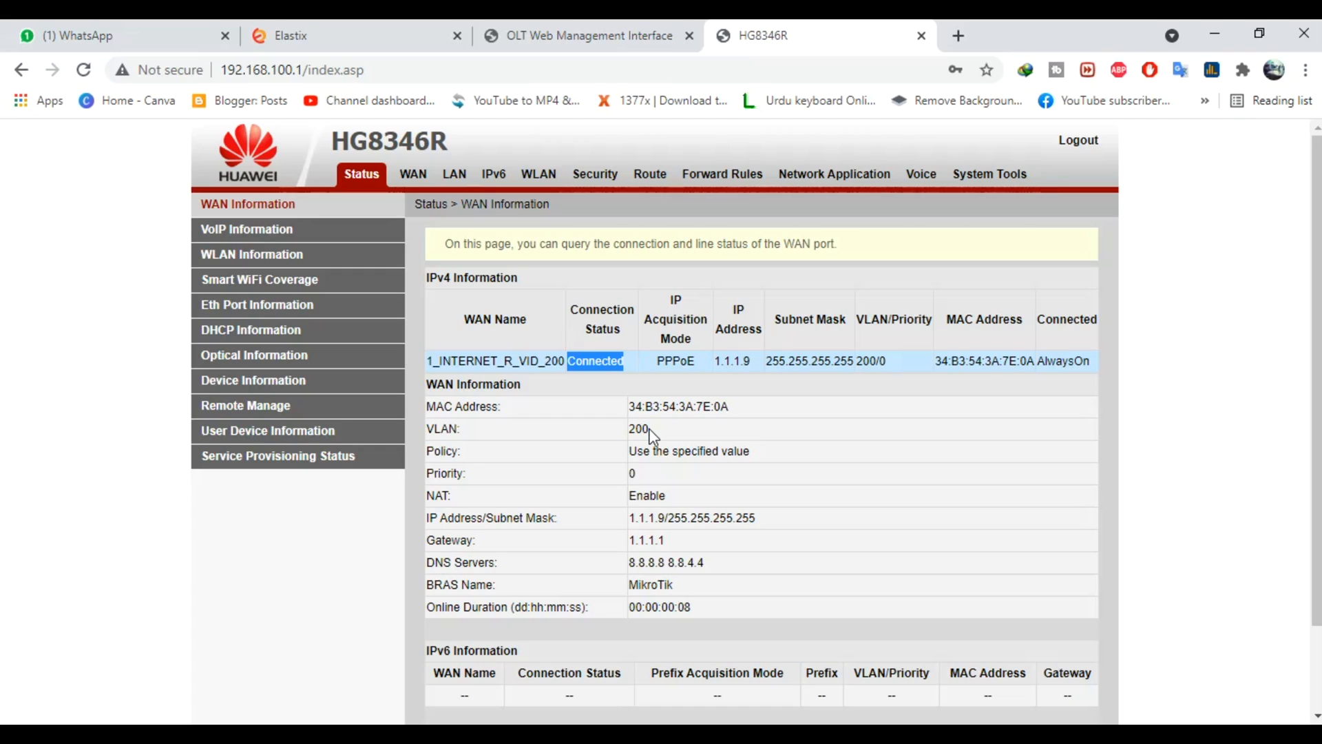
click(548, 718)
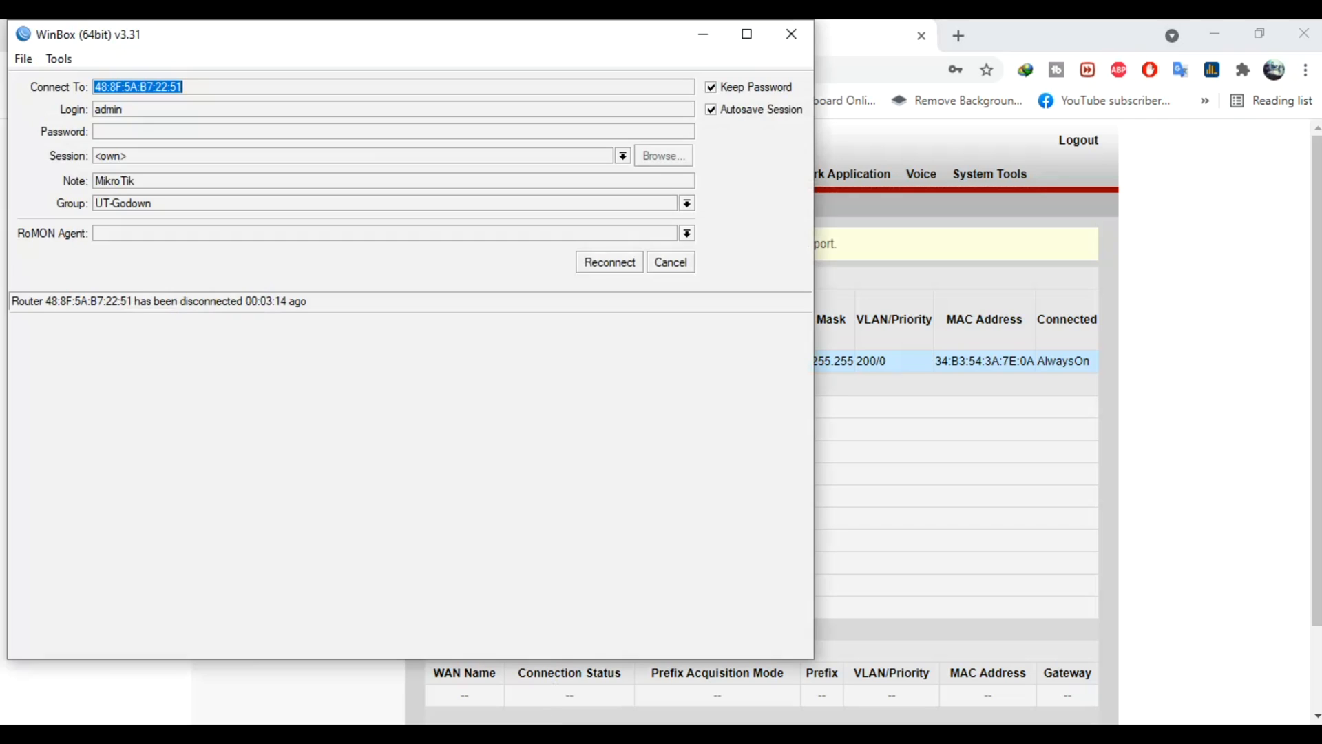
Reconnect to the hAP mini and confirm the running <pppoe-a> binding in PPP interfaces
click(623, 267)
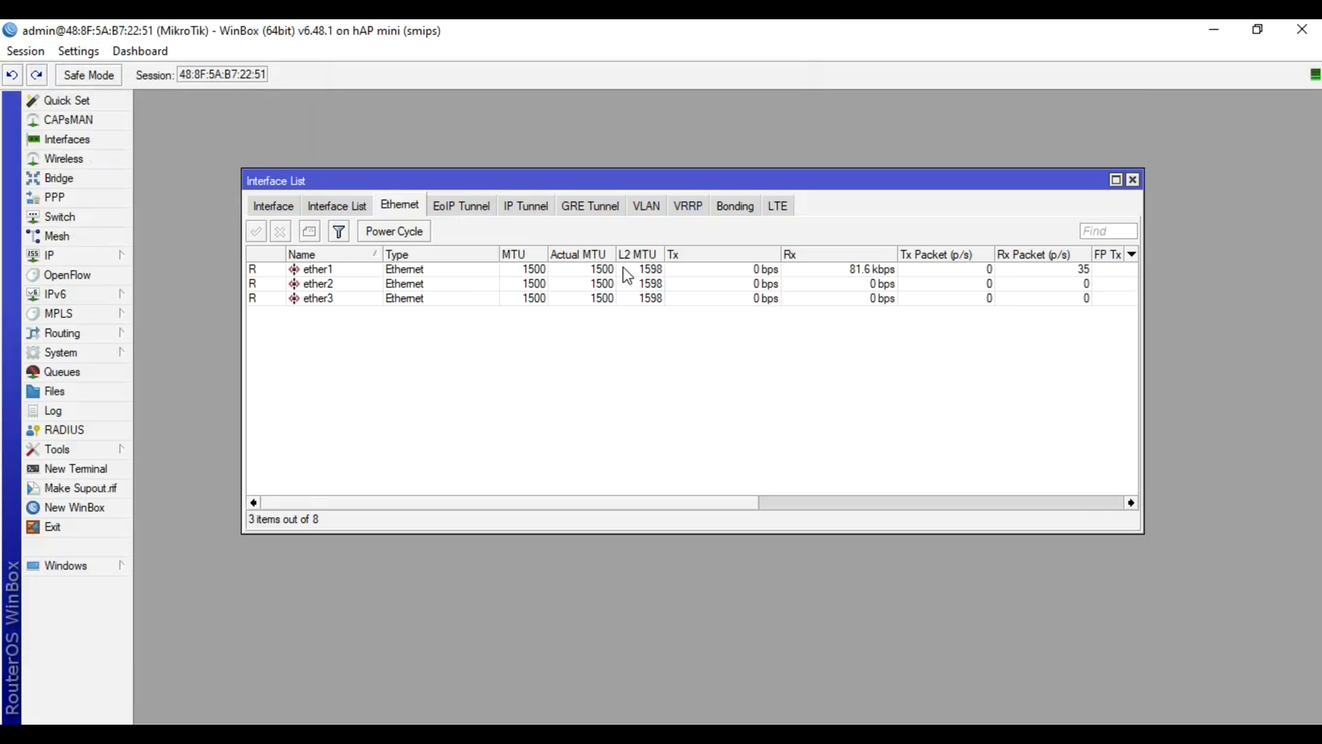
click(272, 210)
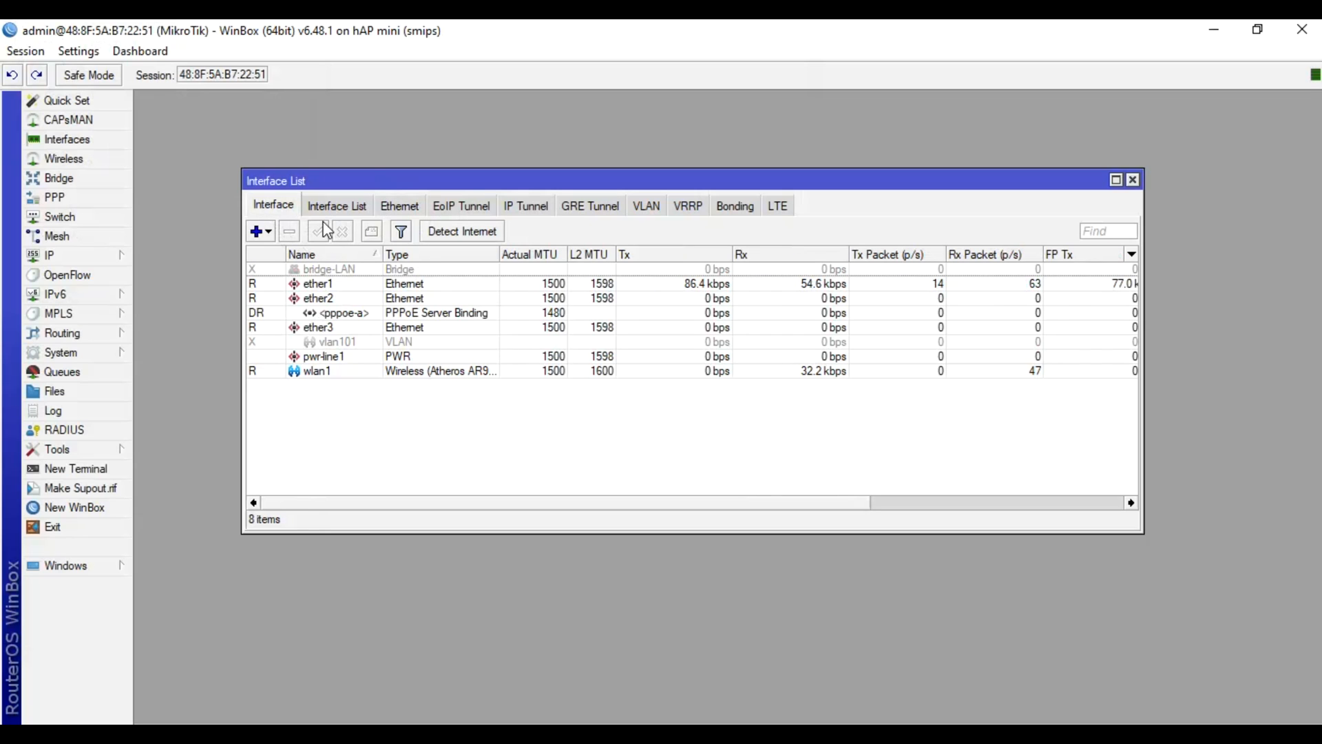
click(93, 198)
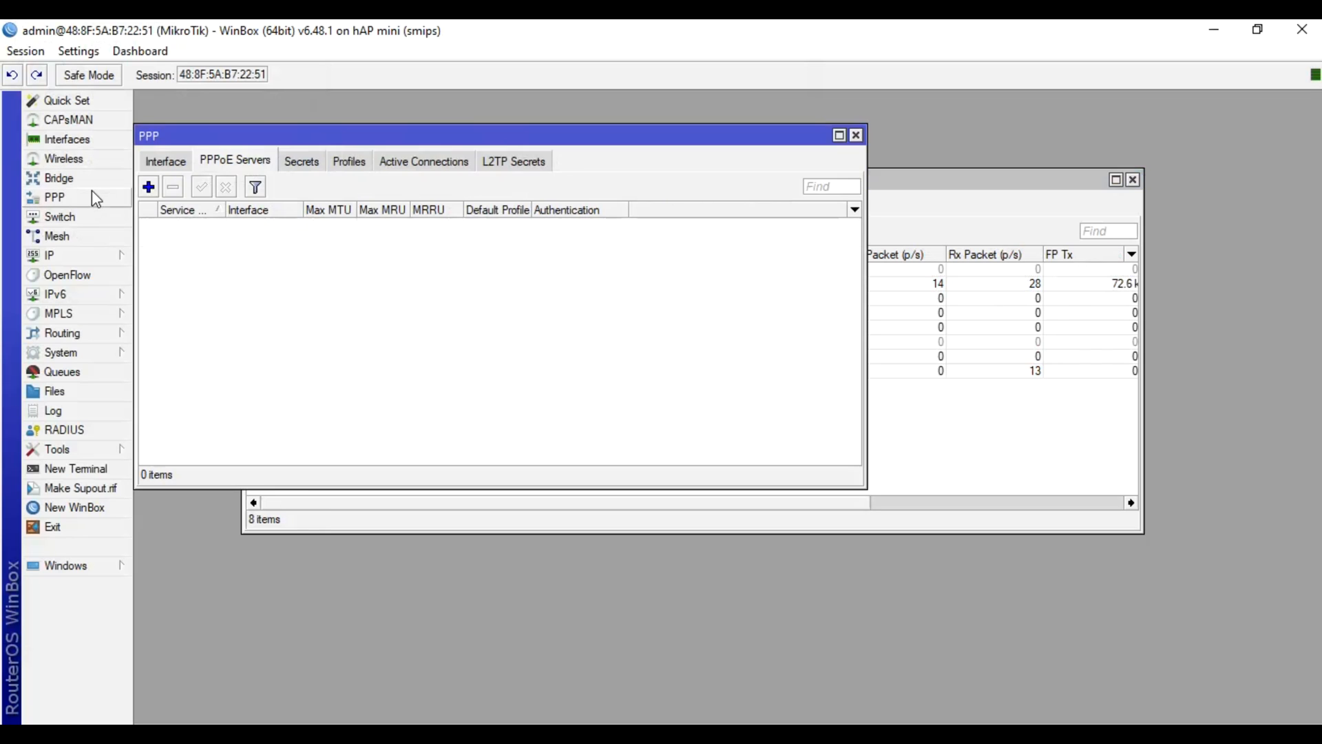
click(174, 166)
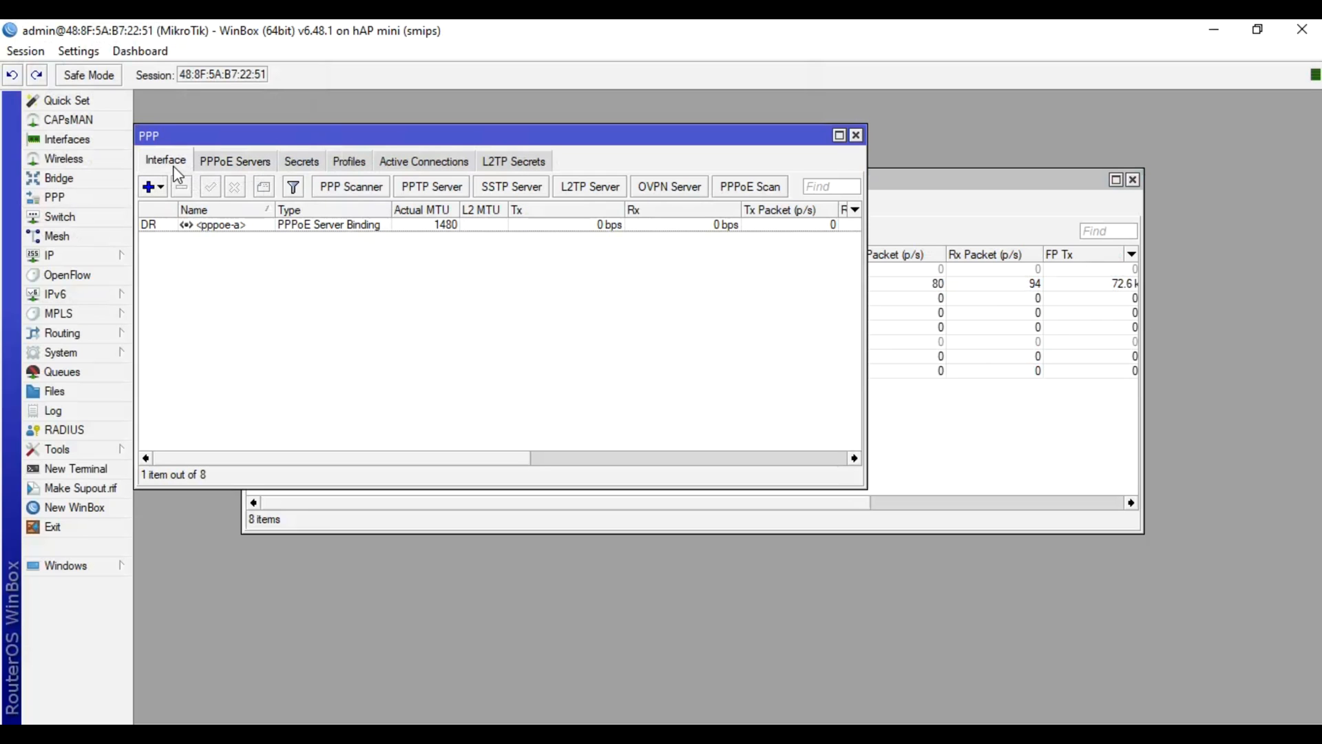
click(266, 227)
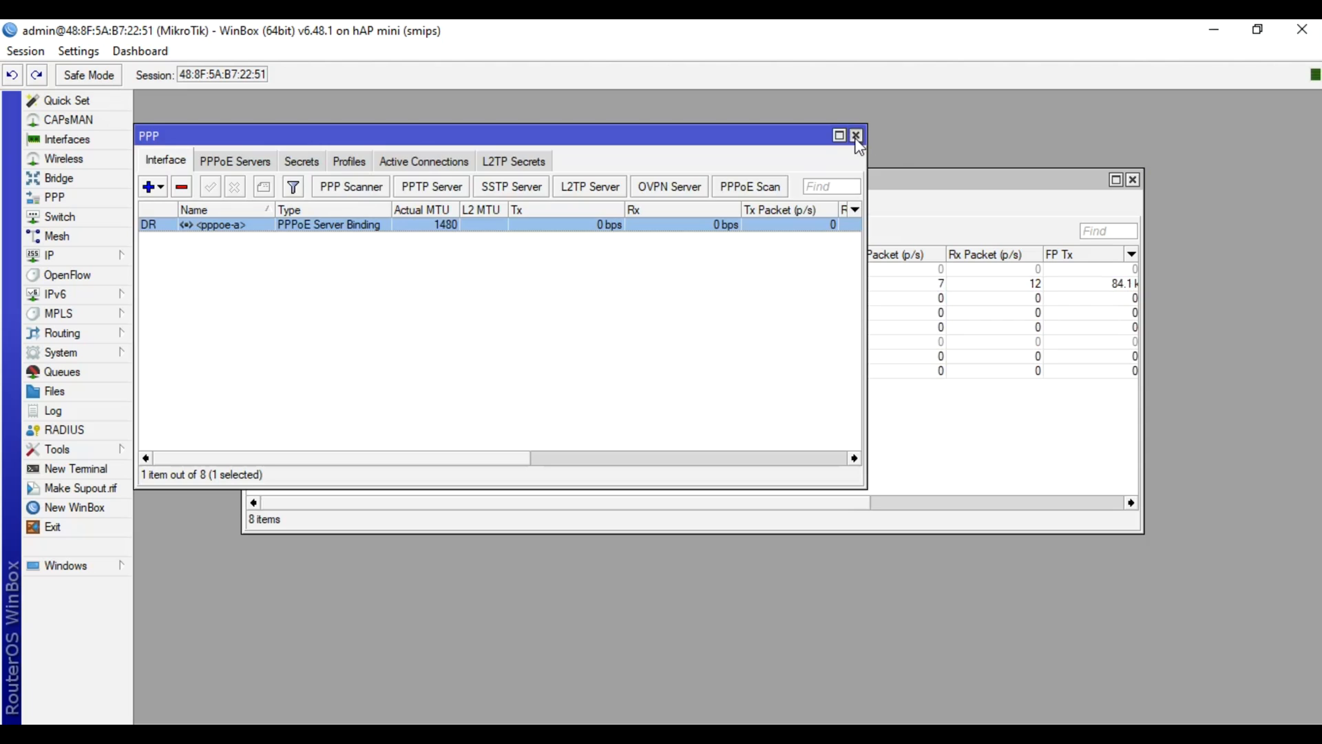
click(856, 136)
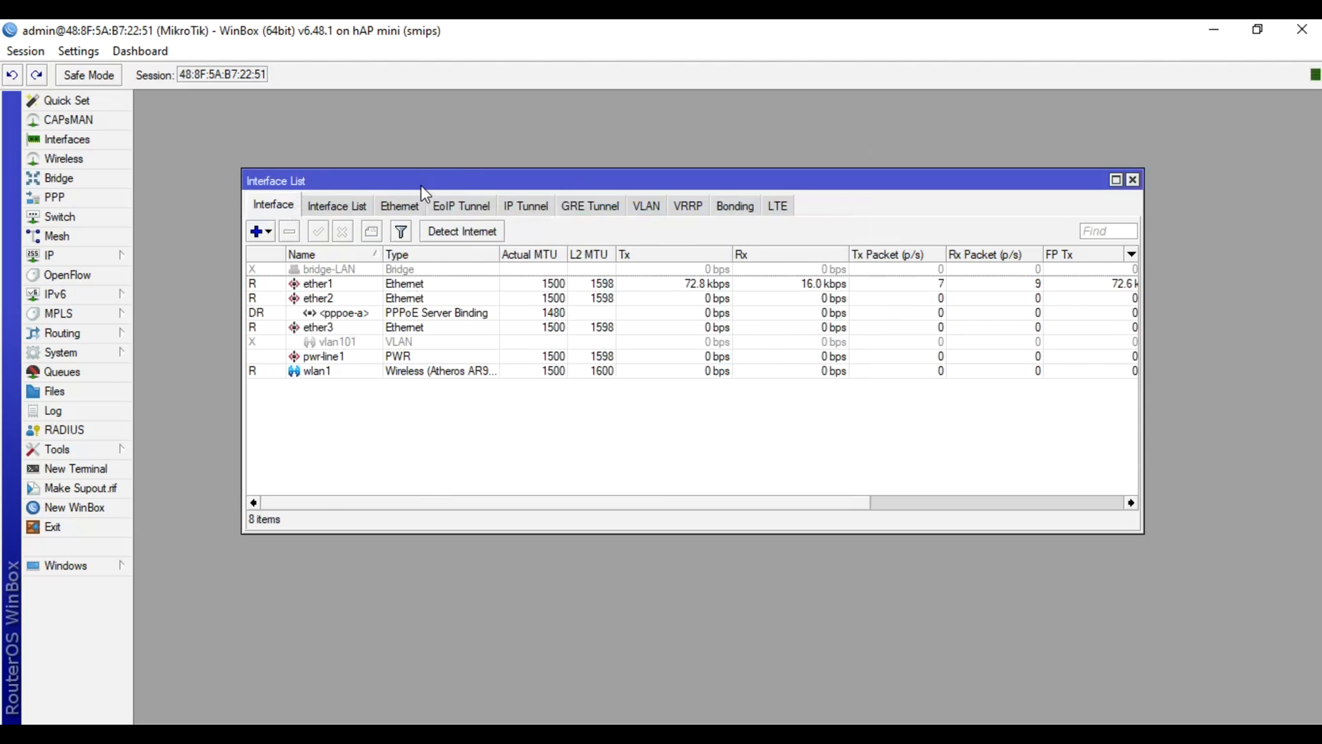
Inspect ether2, the <pppoe-a> binding and ether3 in the Interface List
drag(422, 193, 495, 201)
click(420, 305)
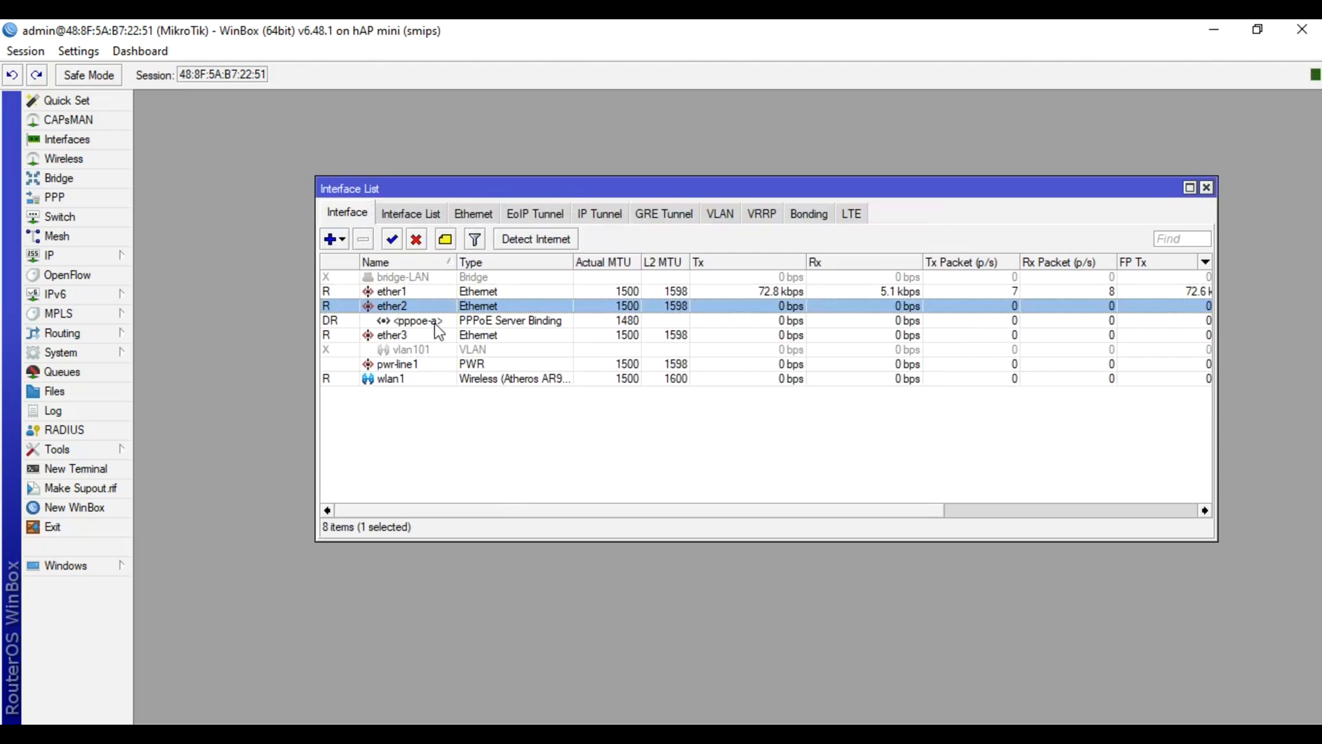
click(438, 321)
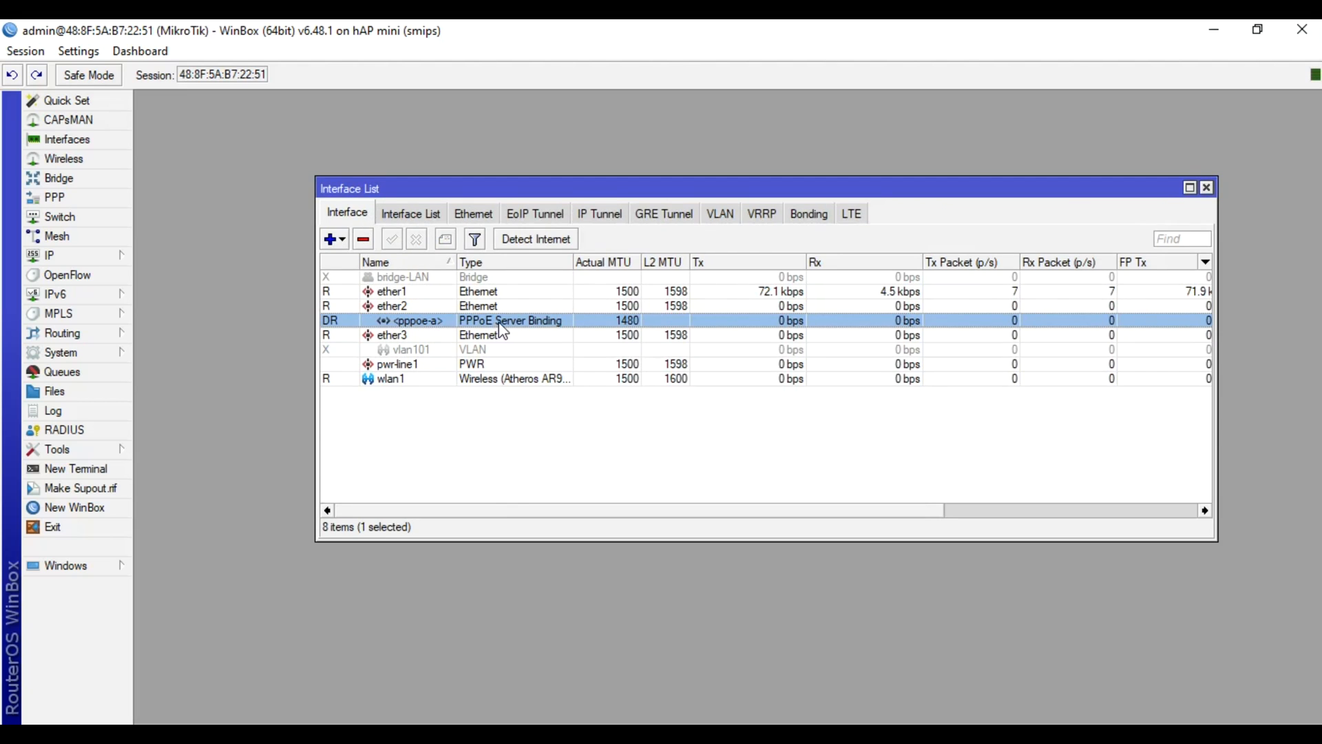
click(427, 456)
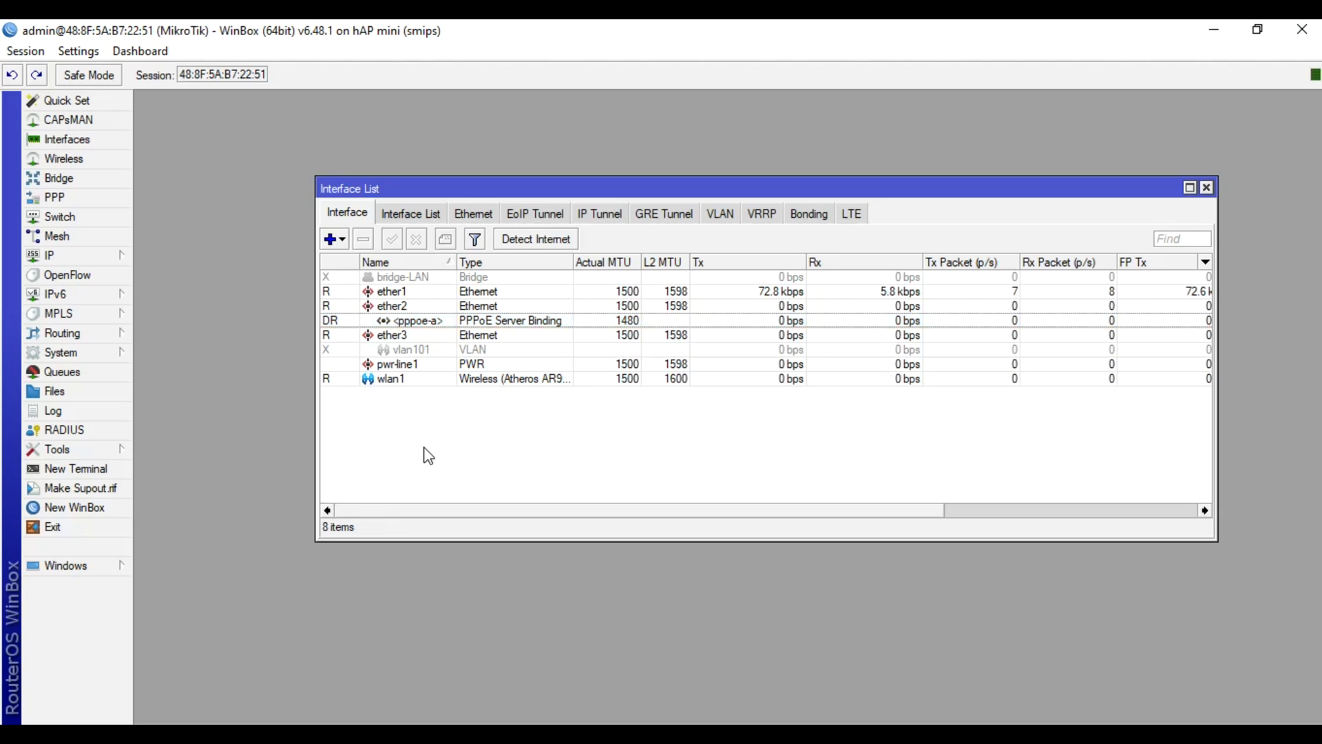
click(427, 339)
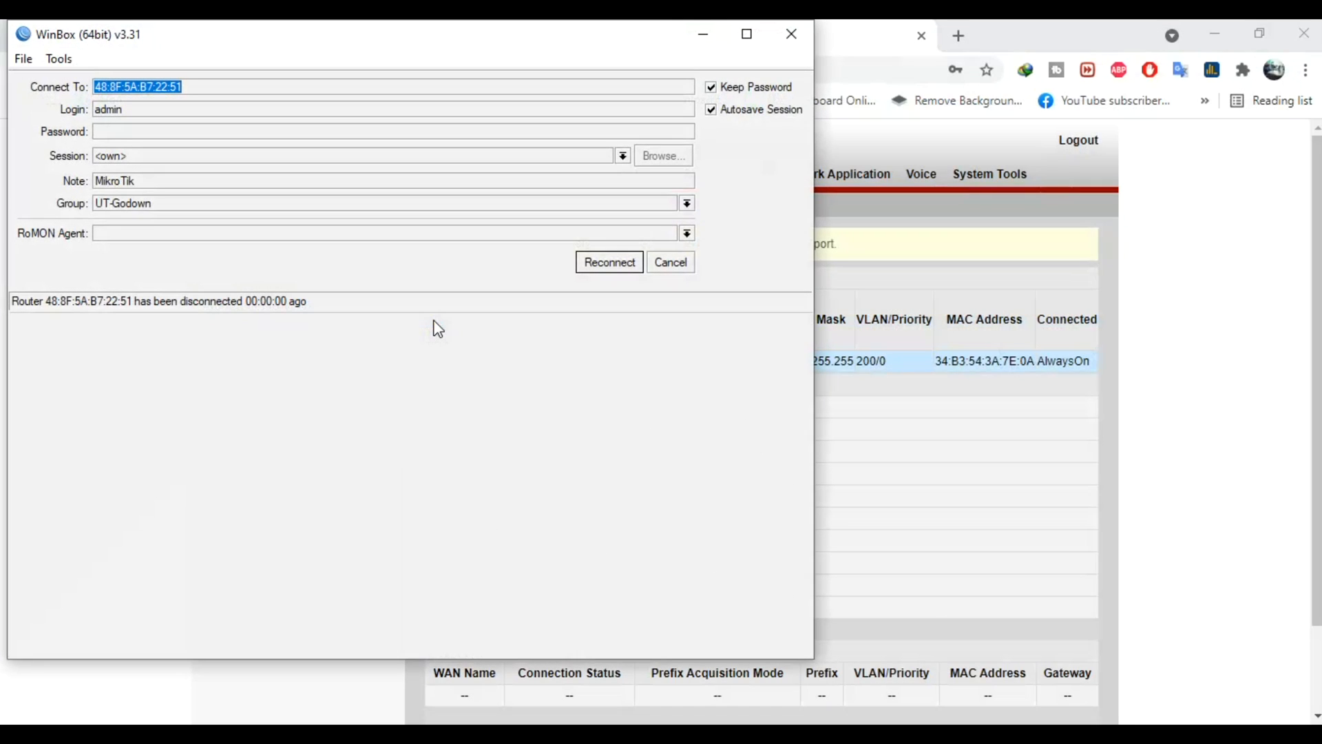
Reload the HG8346R login page and sign in with the saved admin credentials
click(1254, 267)
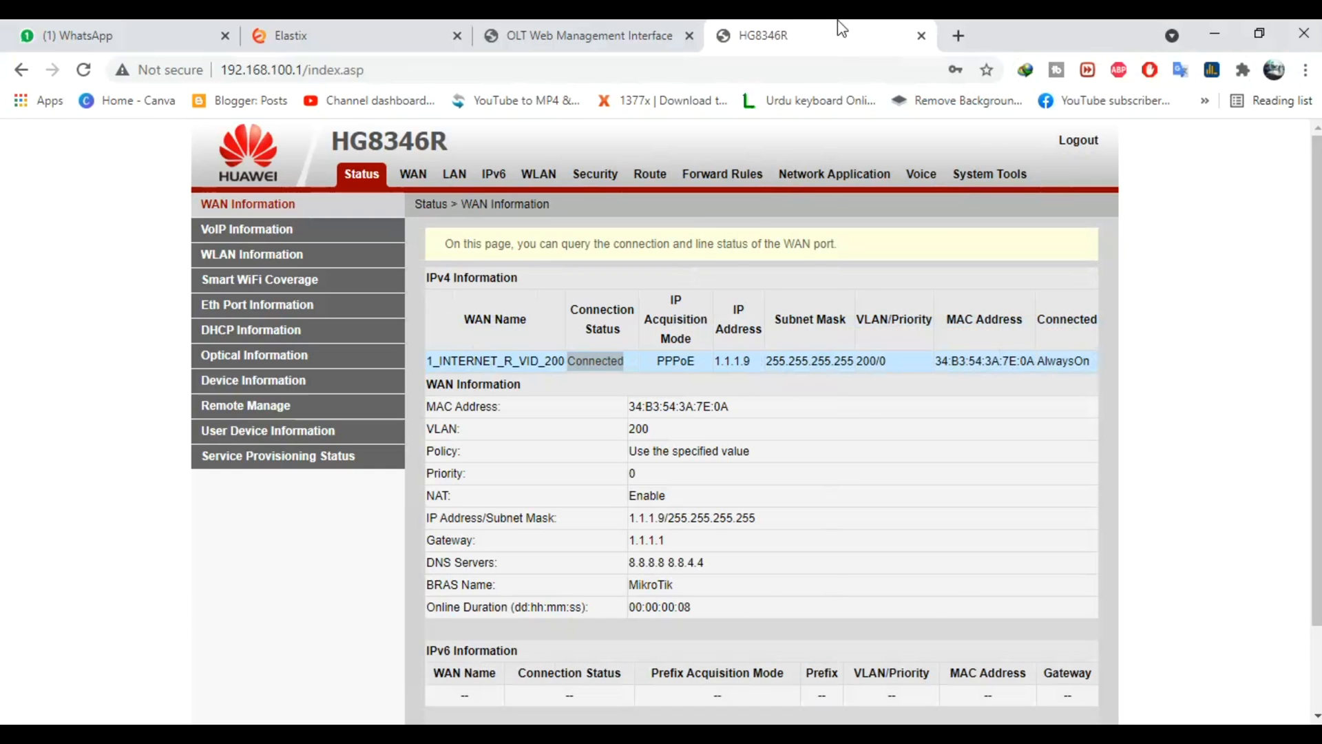
click(645, 62)
key(BackSpace)
key(BackSpace)
key(BackSpace)
key(BackSpace)
key(BackSpace)
key(BackSpace)
key(BackSpace)
key(BackSpace)
key(BackSpace)
key(BackSpace)
key(Return)
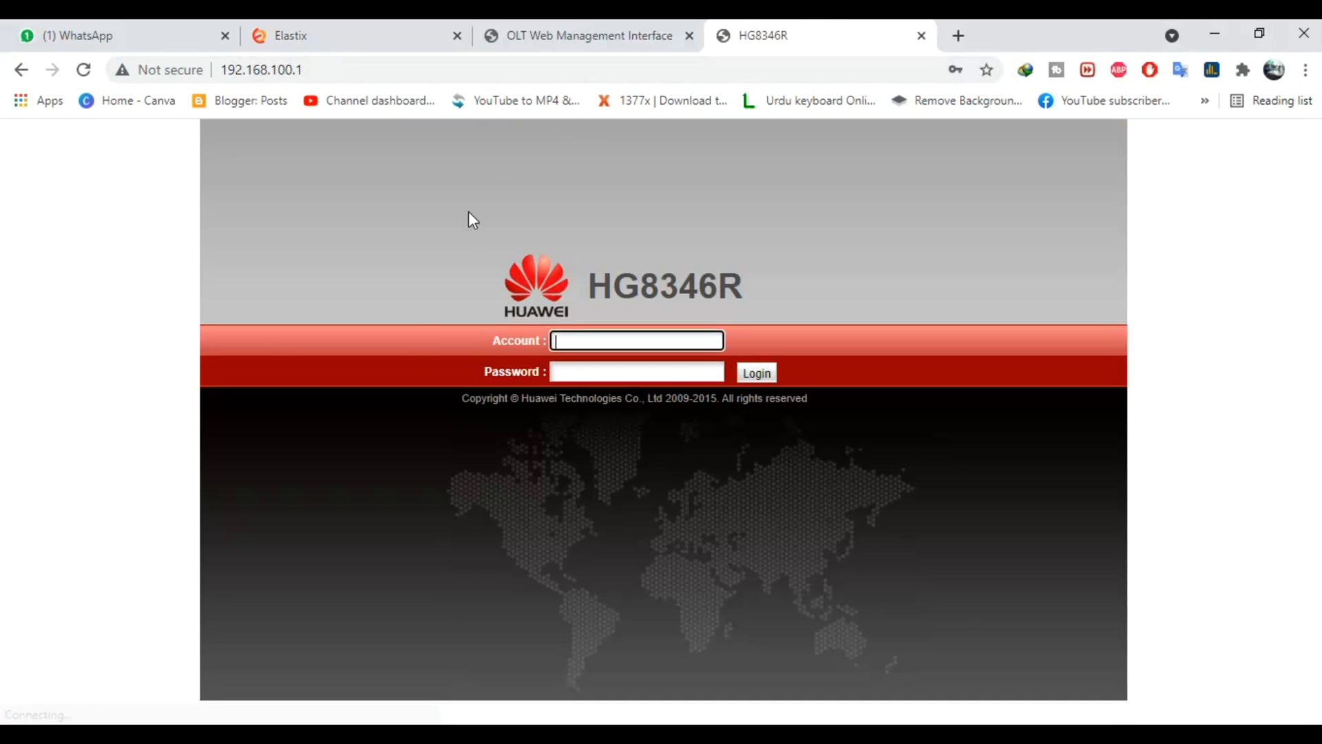
click(603, 337)
click(639, 390)
click(762, 374)
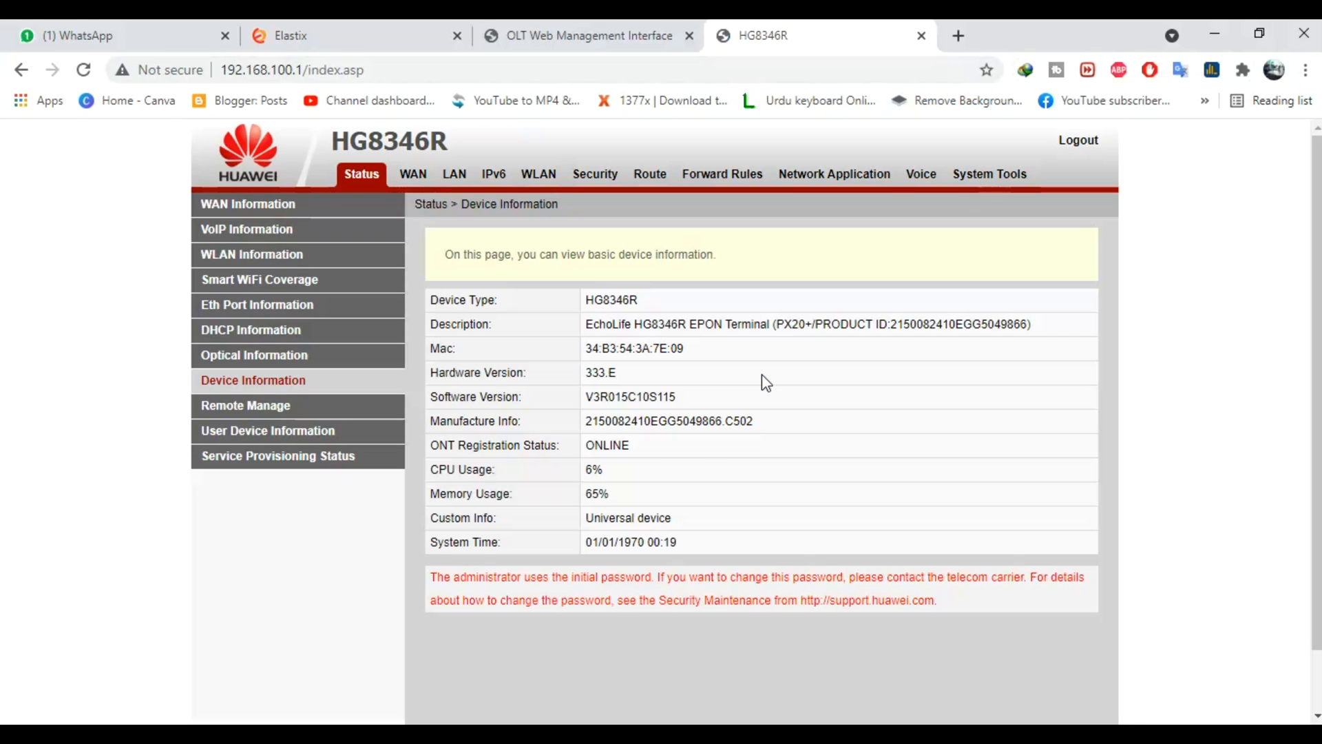
Open the internet WAN connection and change its VLAN ID to 100
click(413, 177)
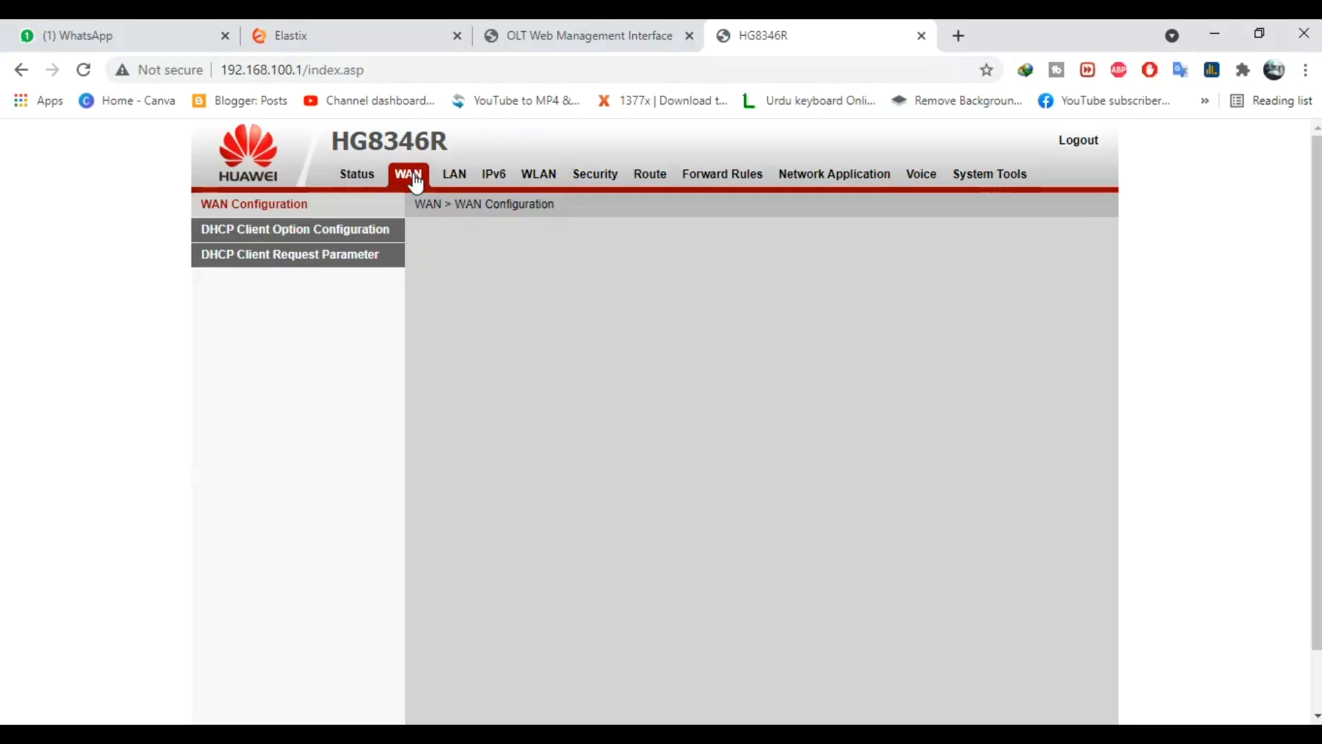
click(835, 334)
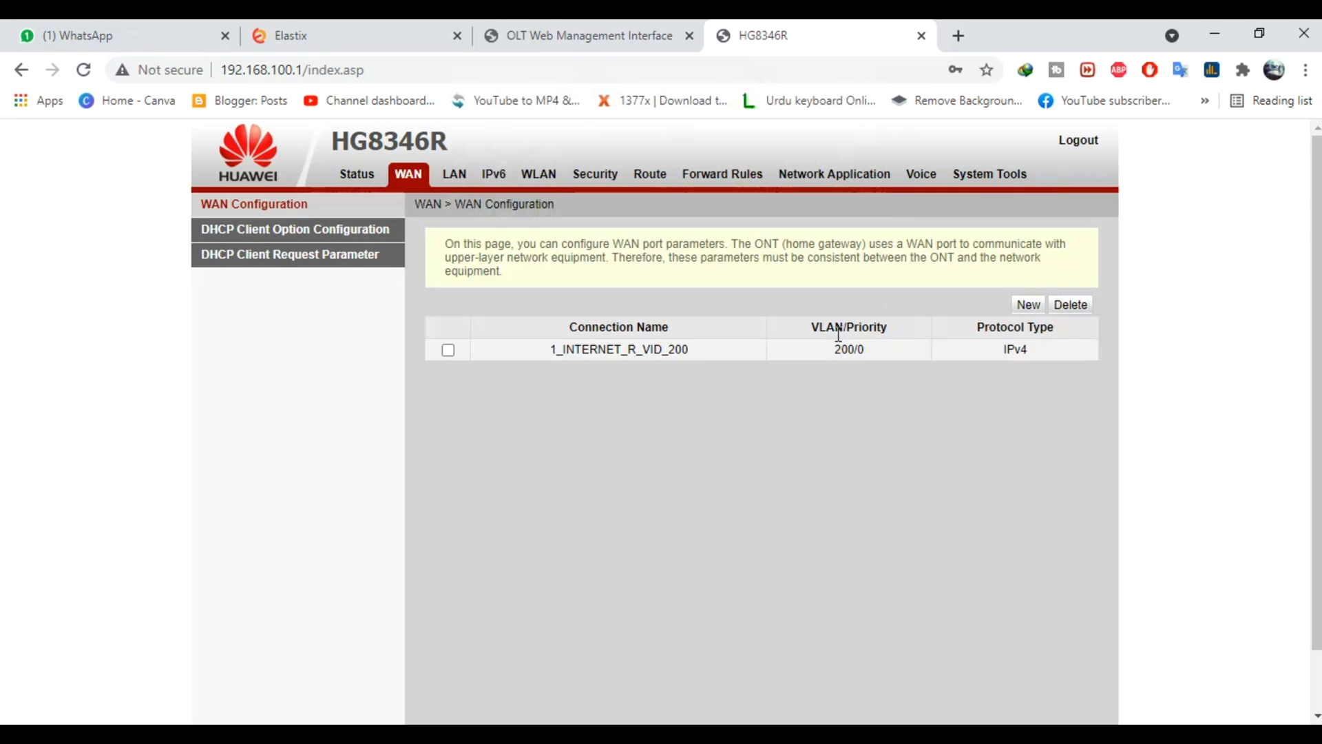
click(743, 352)
drag(639, 539, 606, 539)
text(100)
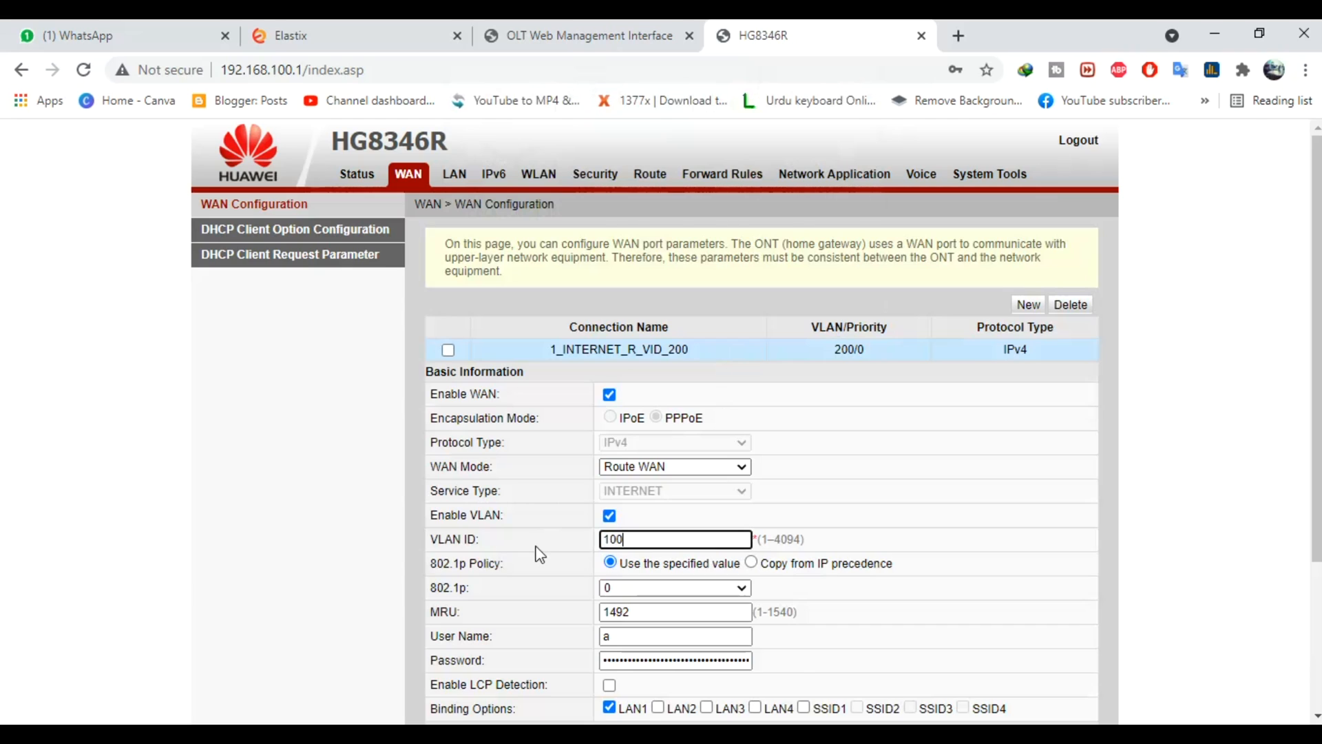
Replace the PPPoE user name and apply the updated WAN connection
click(628, 636)
key(BackSpace)
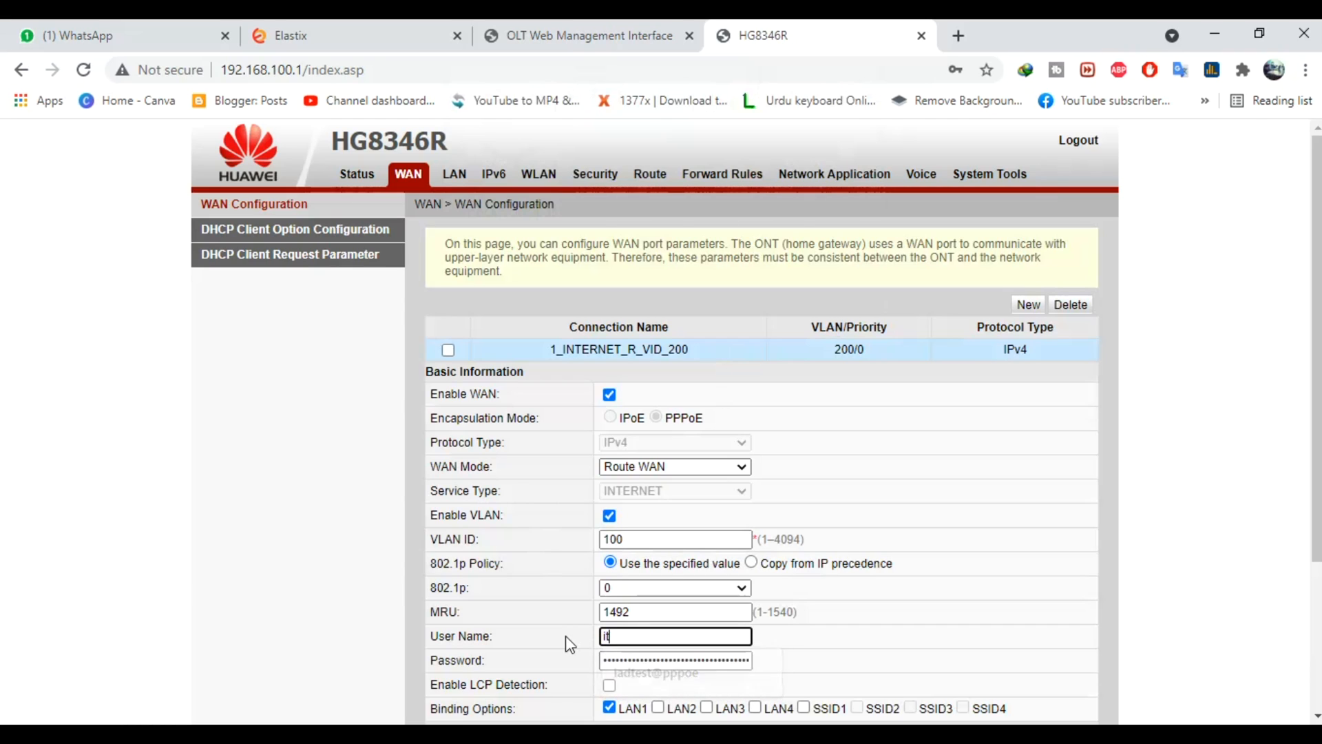
key(Tab)
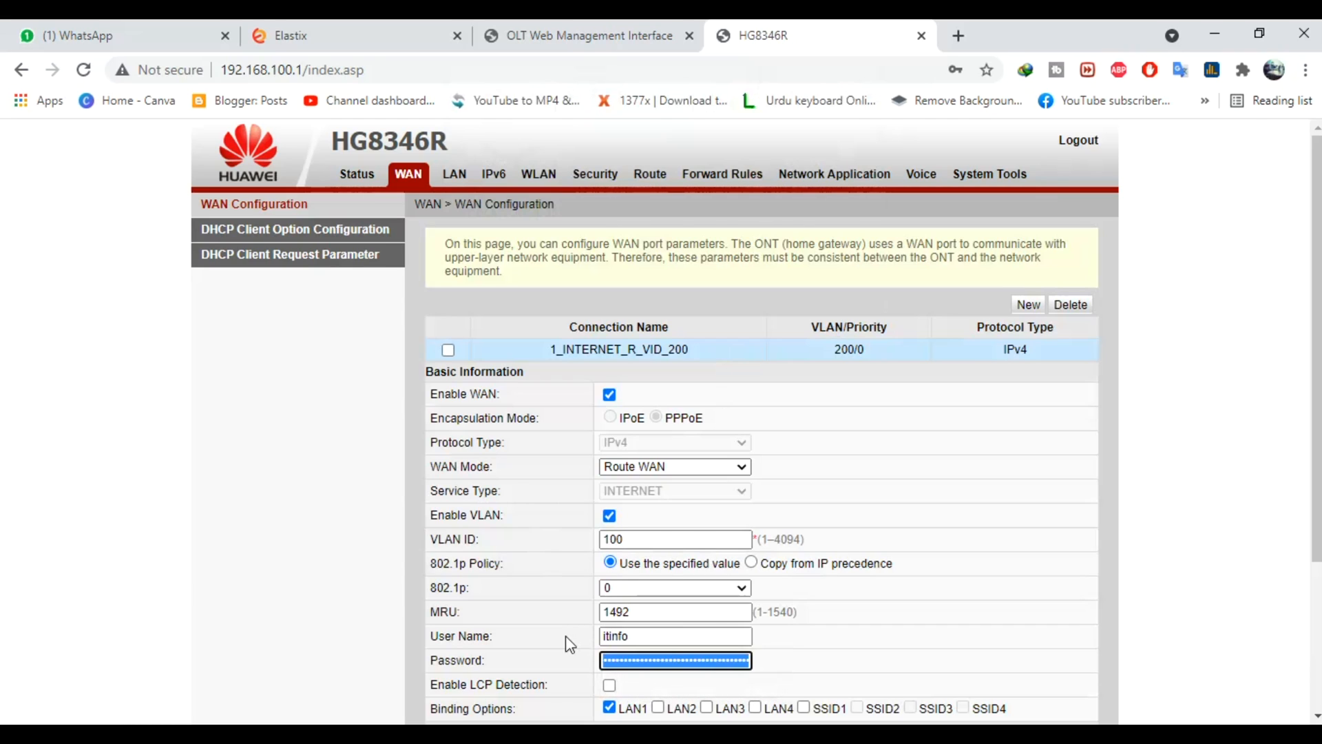
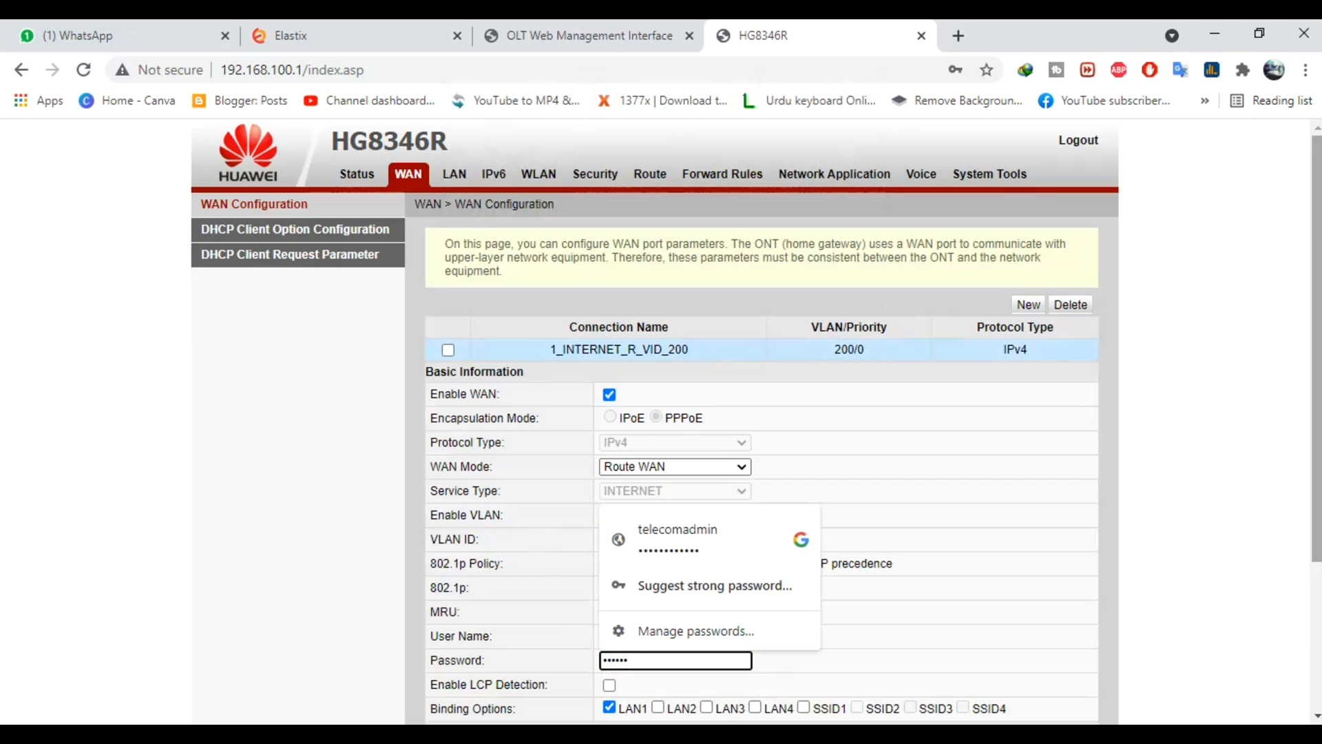
scroll(595, 697, down, 3)
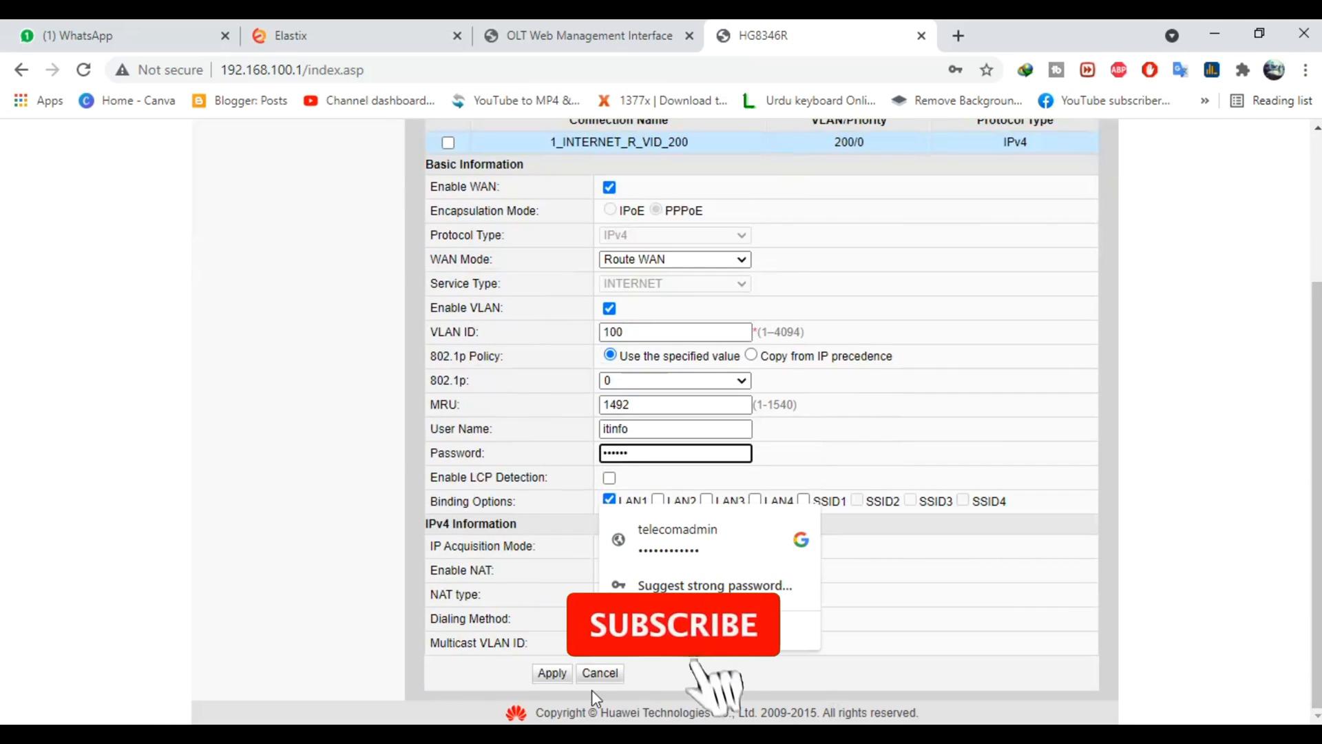
click(552, 673)
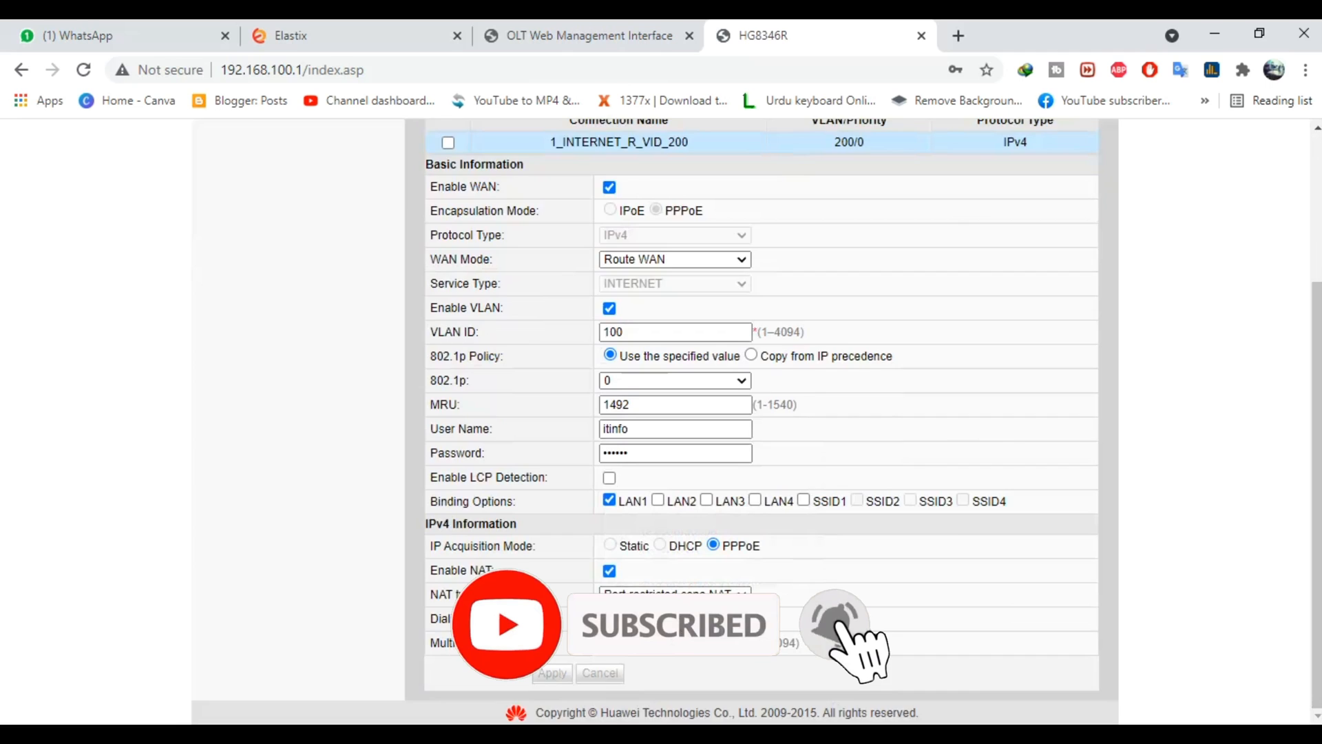
click(884, 386)
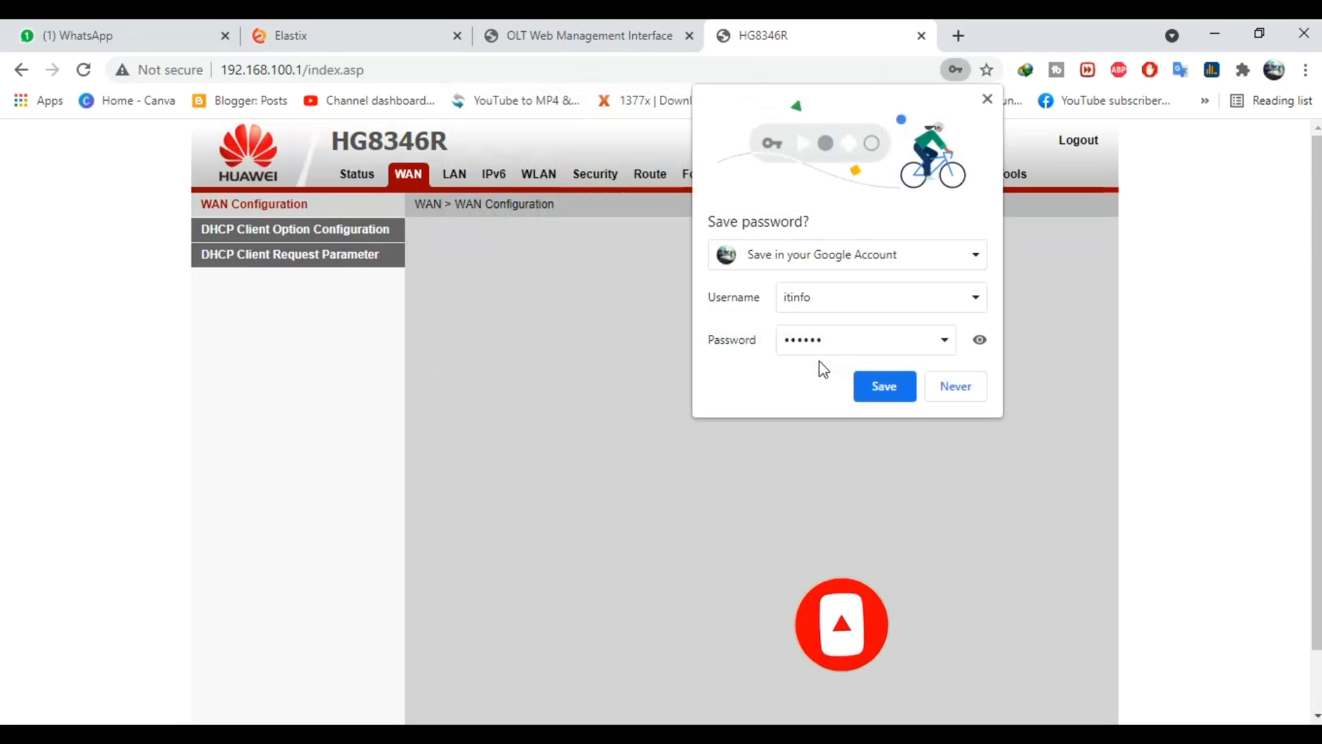
click(986, 99)
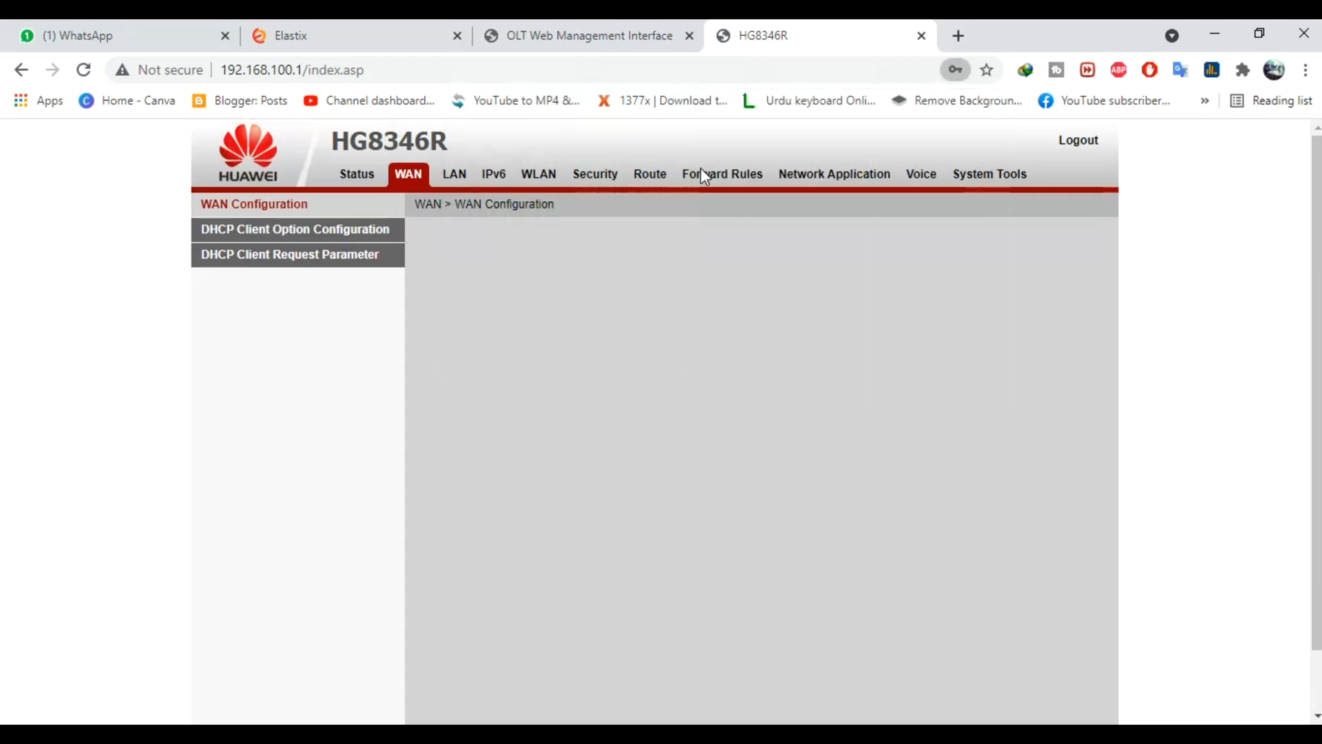
click(359, 179)
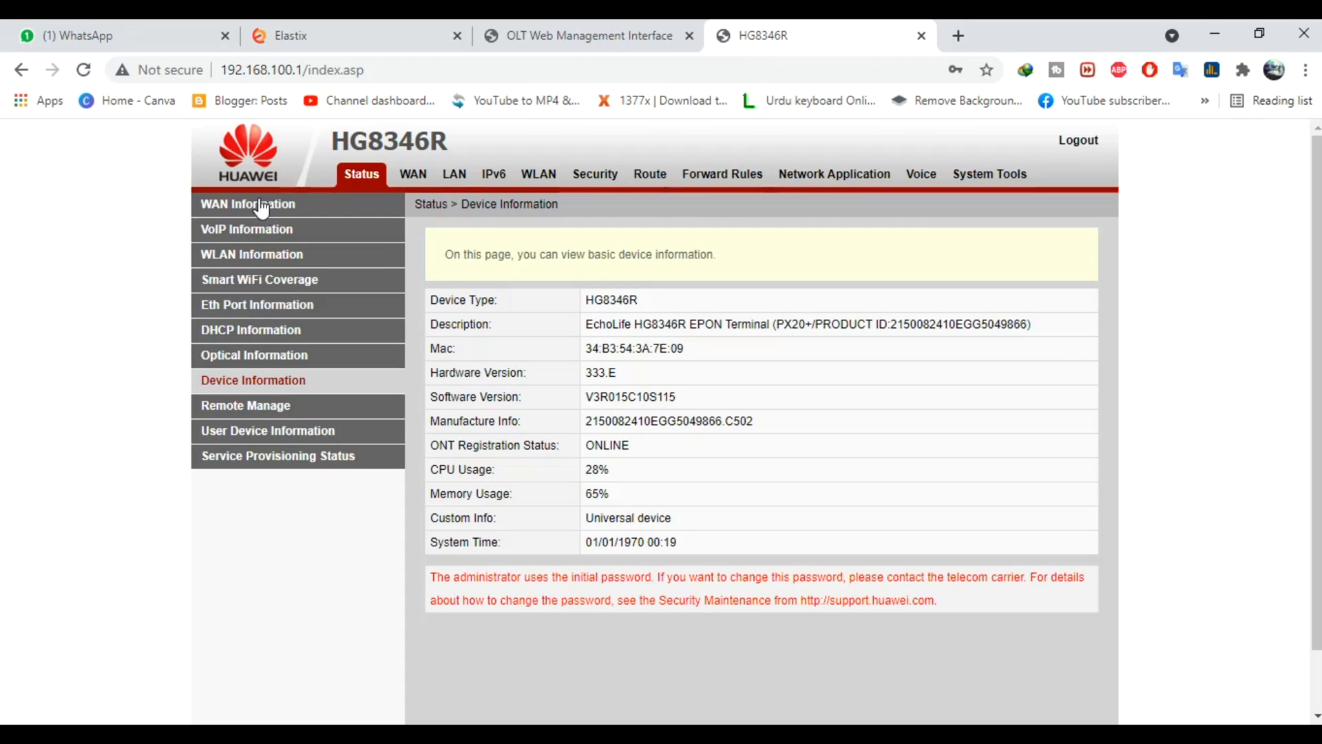
click(262, 205)
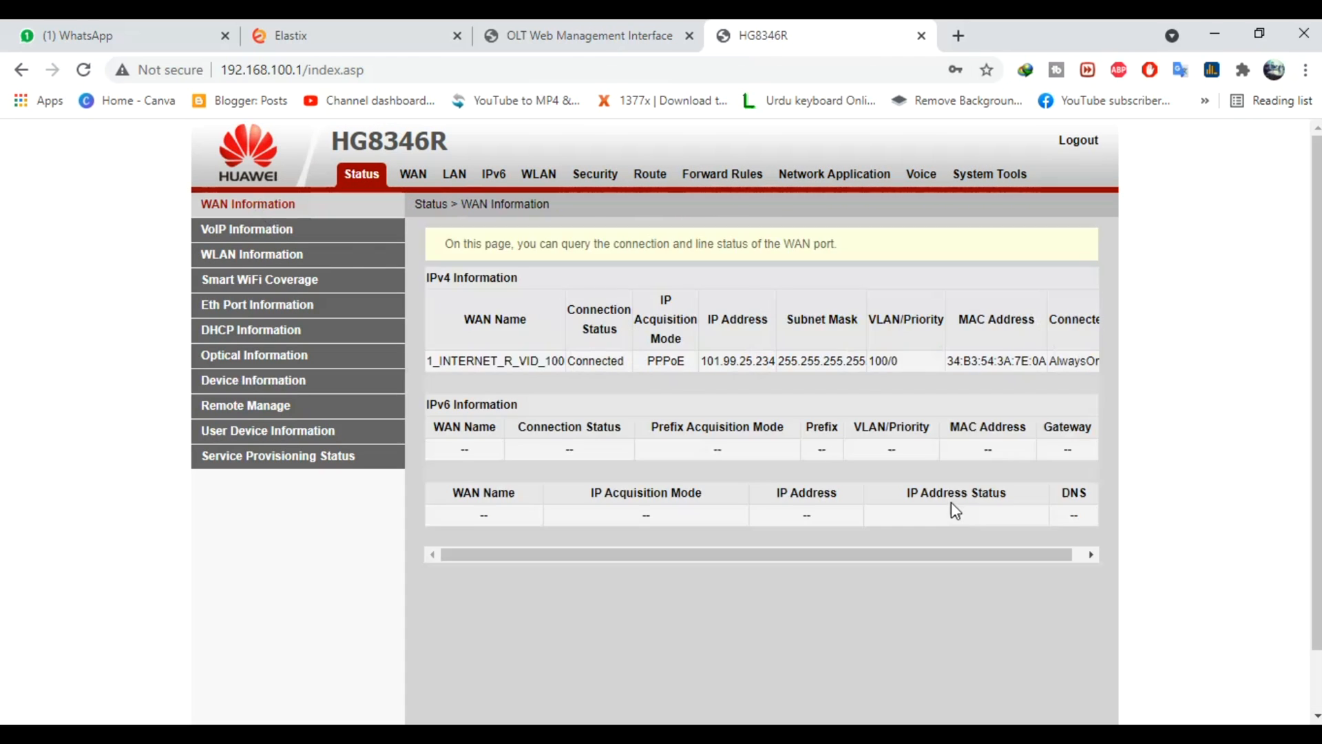
click(600, 363)
Reconnect WinBox to the hAP mini router and select the new PPPoE binding row
key(alt+Tab)
click(609, 263)
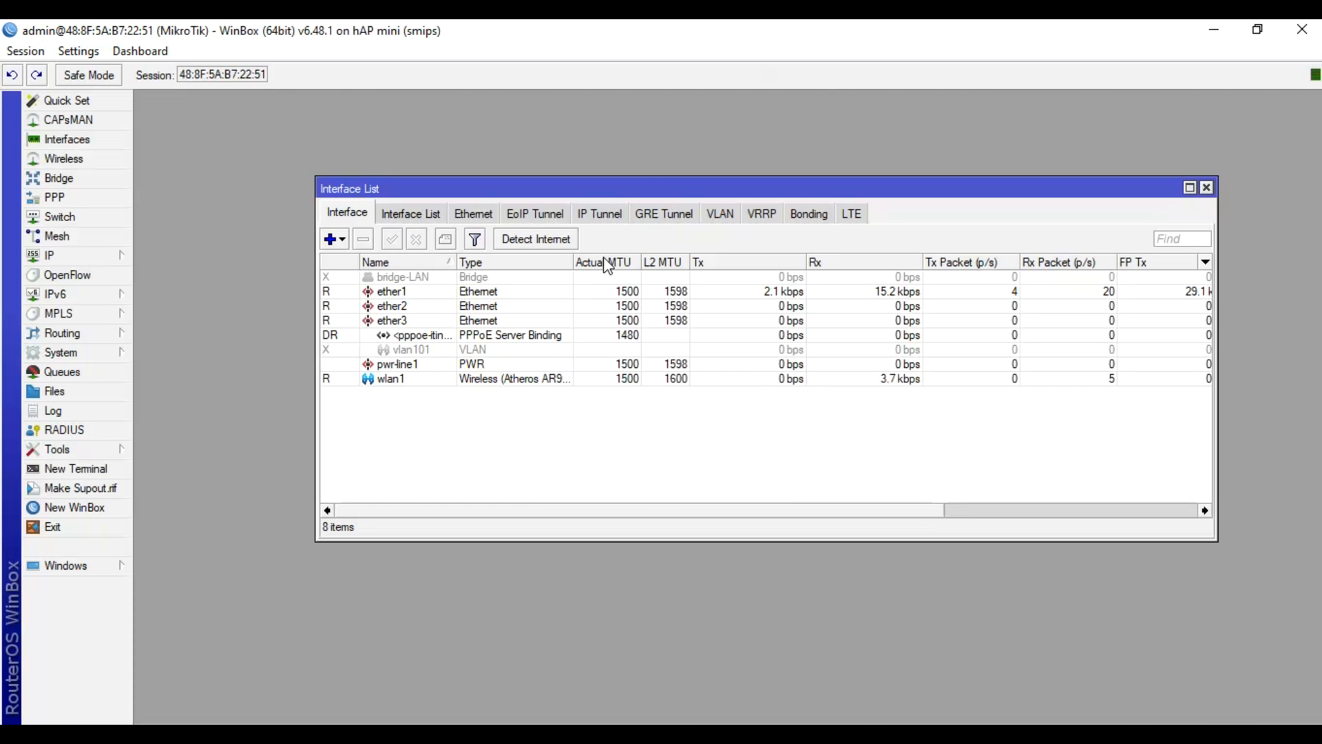
click(473, 337)
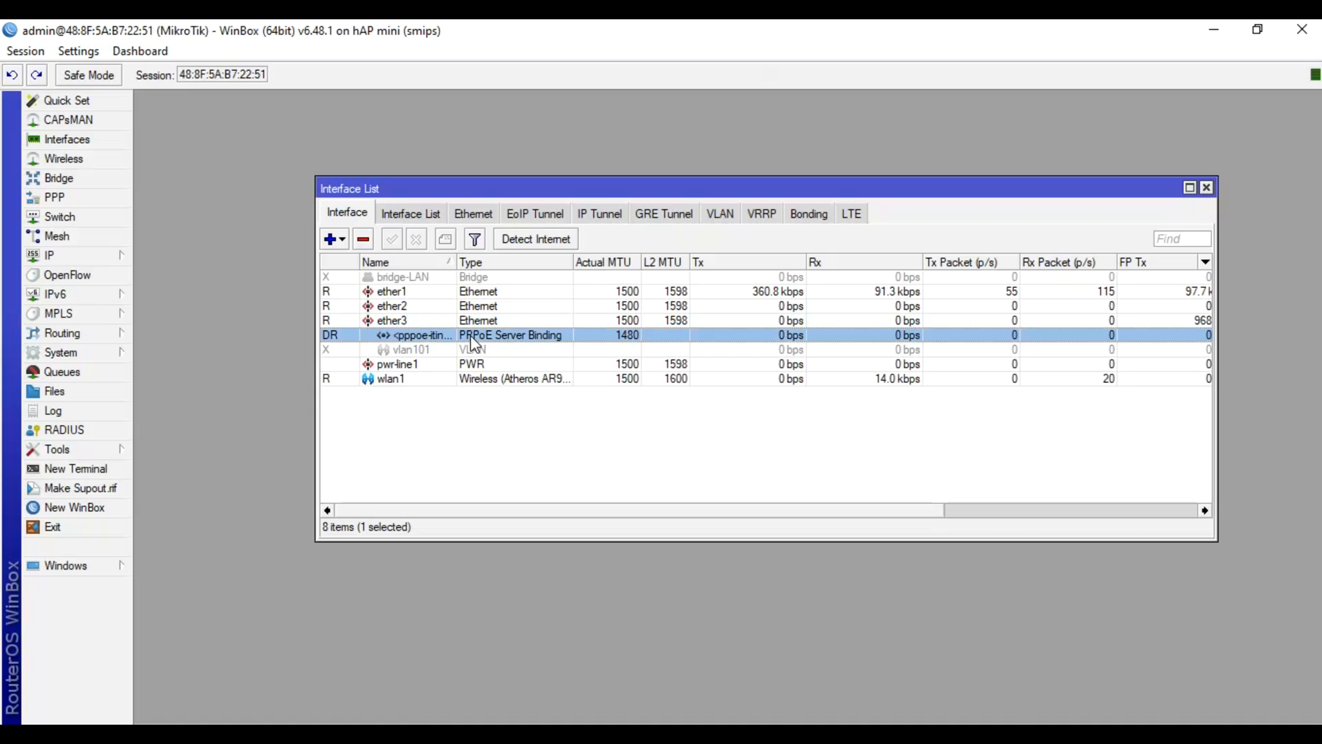
Check the PPPoE Server Binding at MTU 1480 alongside running ether1–ether3 in Interface List
click(472, 445)
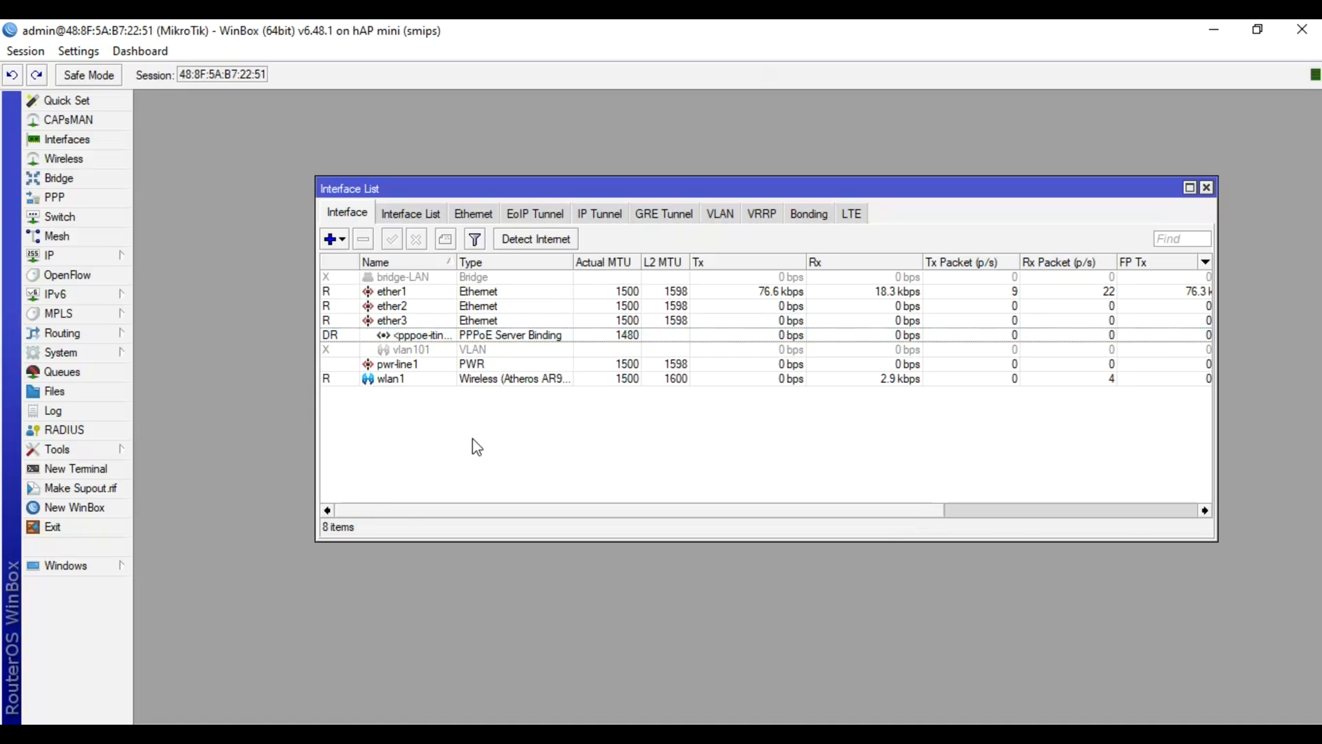
click(425, 342)
click(455, 412)
click(437, 335)
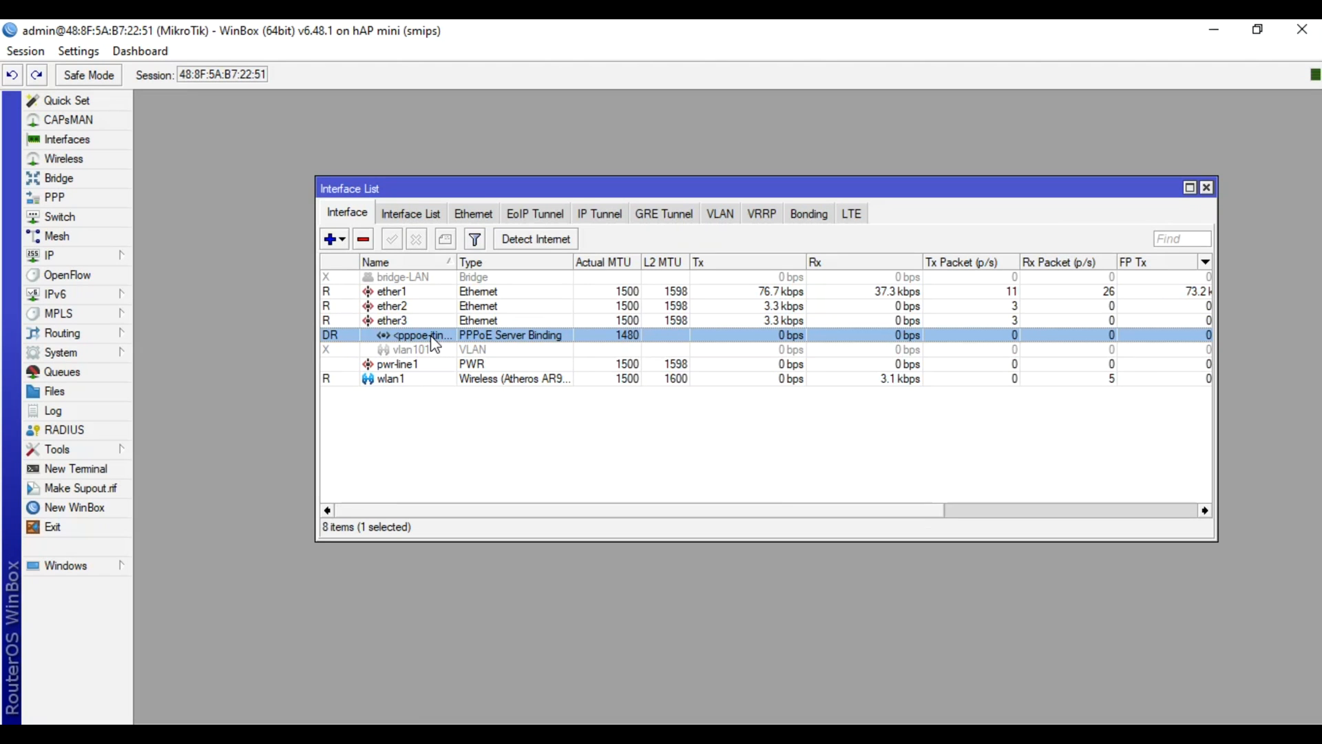
click(509, 320)
click(517, 336)
click(535, 420)
click(449, 337)
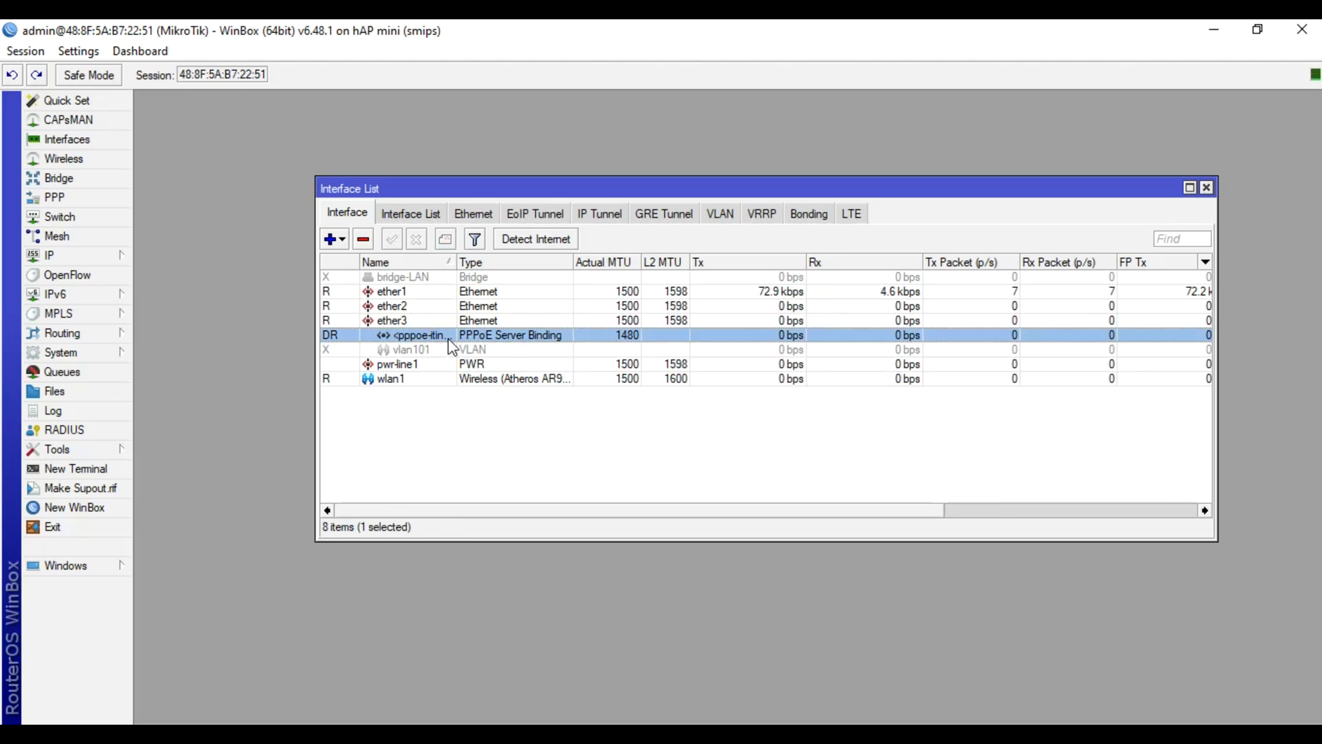